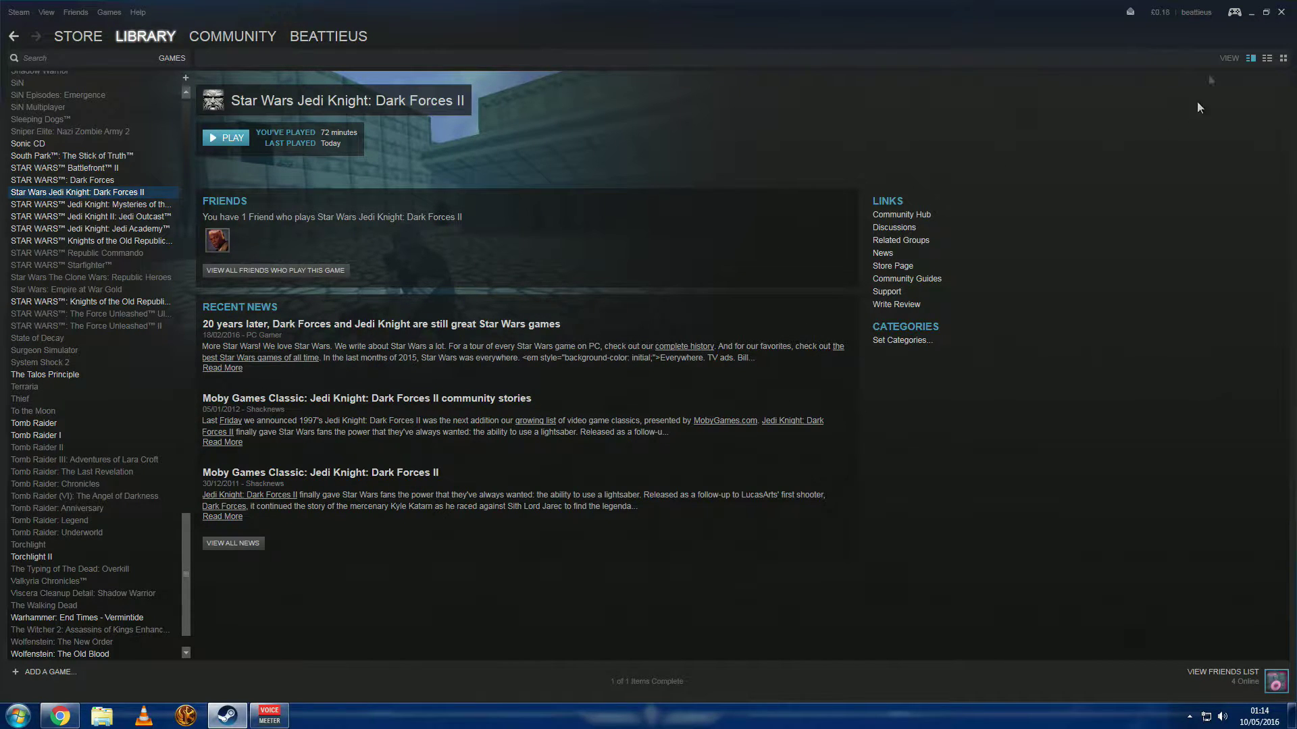
Minimize Steam and open AMD Radeon Settings from the desktop context menu.
click(1251, 12)
right_click(677, 404)
click(768, 420)
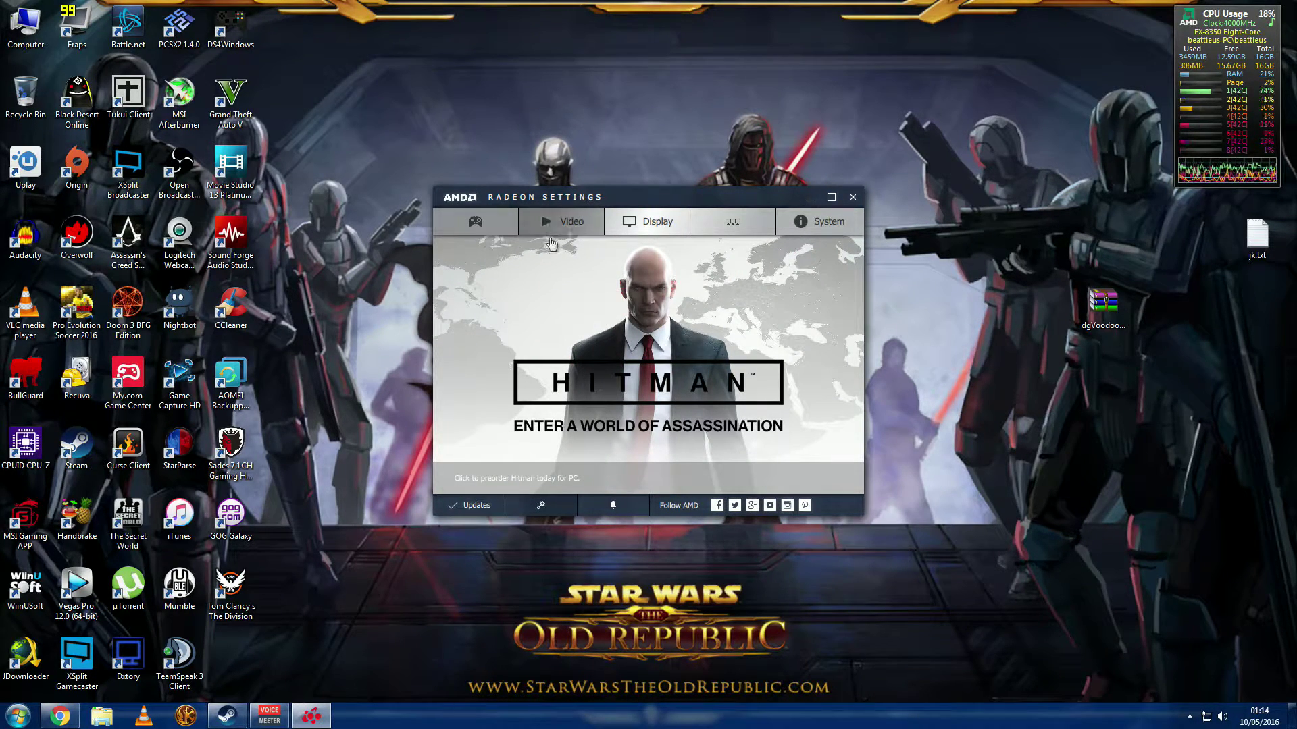
Browse the Video and Gaming pages, then view the System overview (R9 390 Series, Crimson 16.4.1).
click(564, 225)
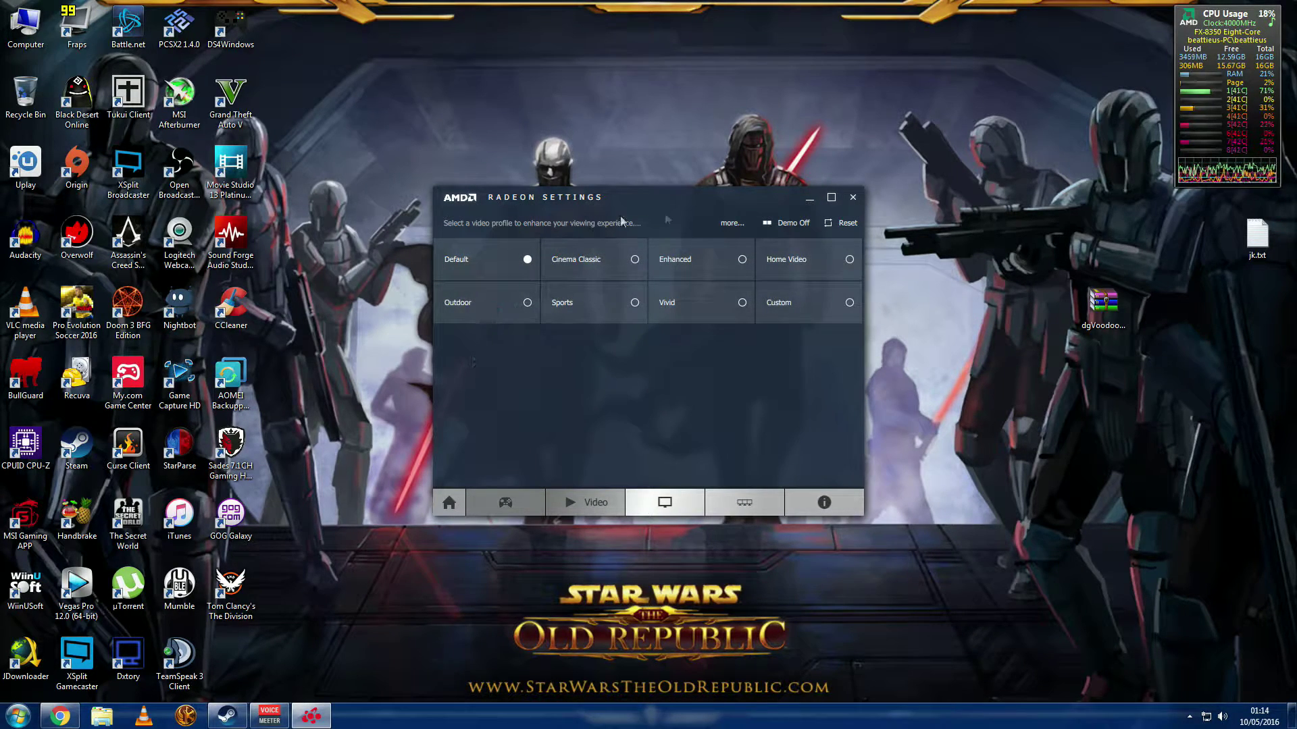
click(505, 503)
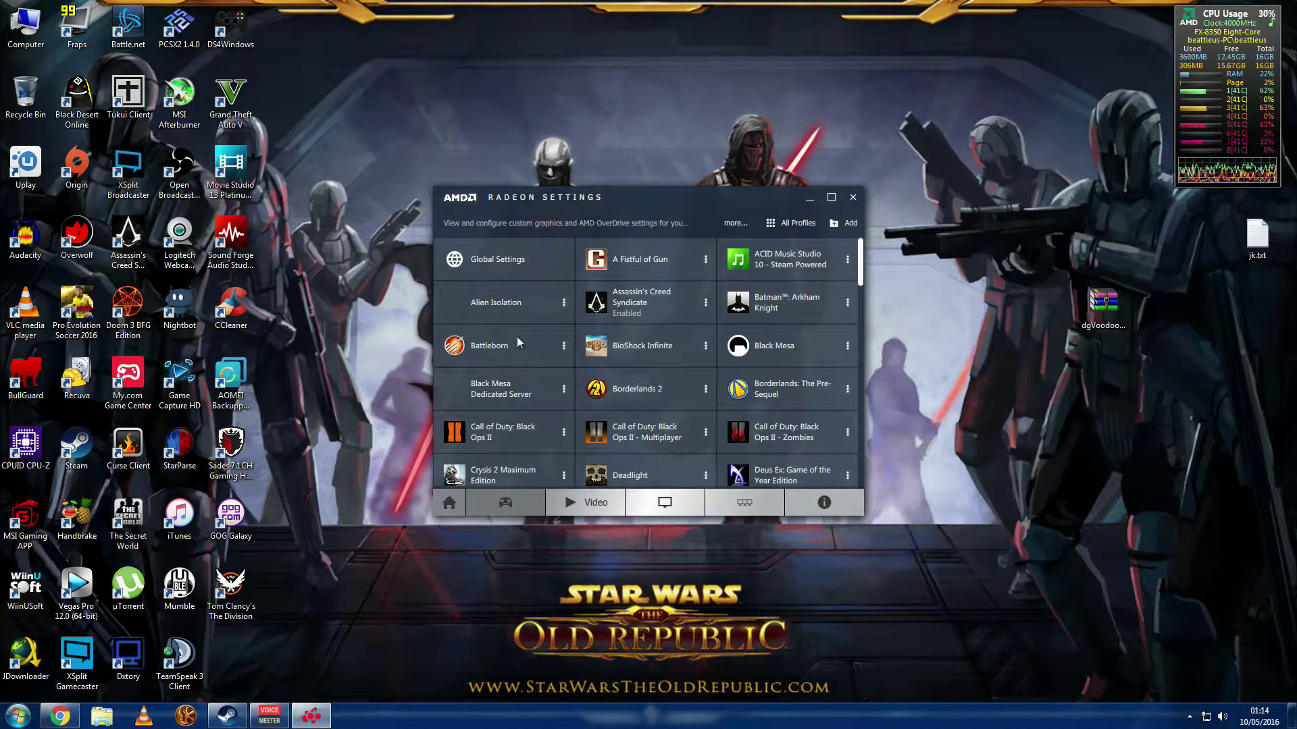
click(449, 503)
click(808, 227)
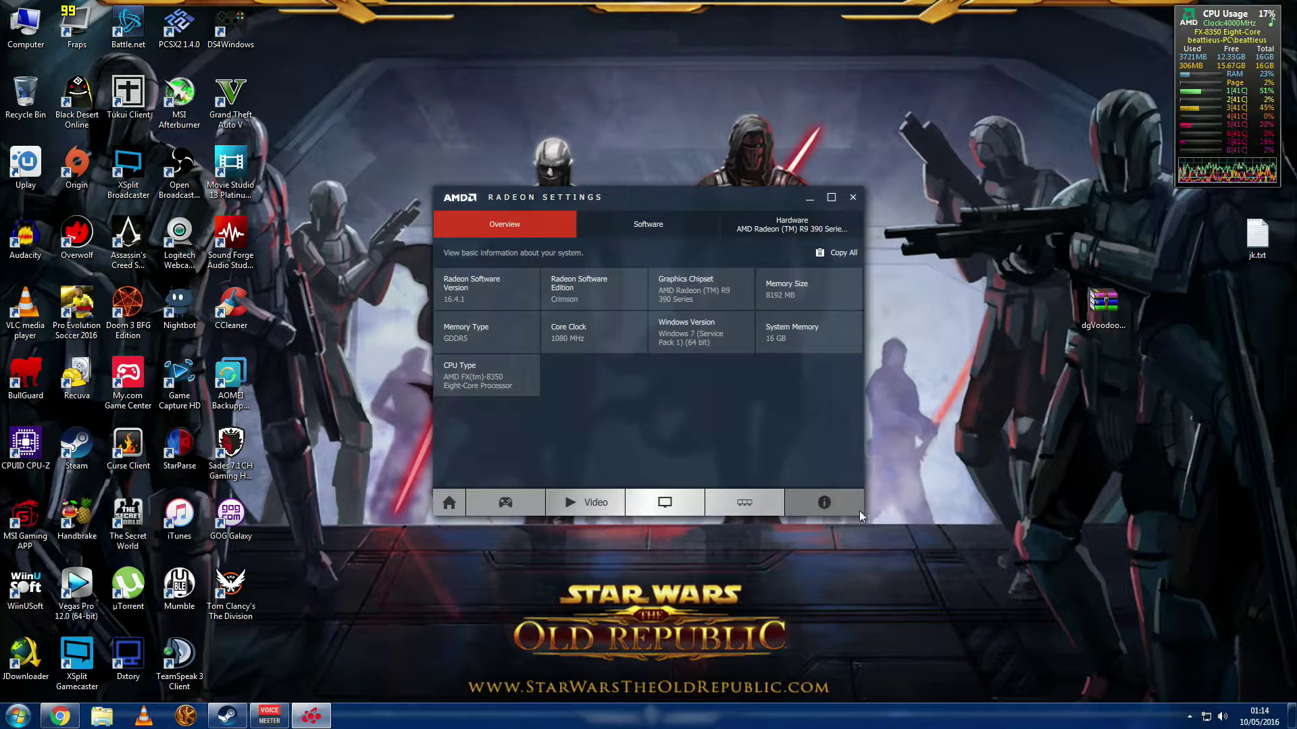
drag(864, 515, 1025, 525)
drag(708, 201, 623, 192)
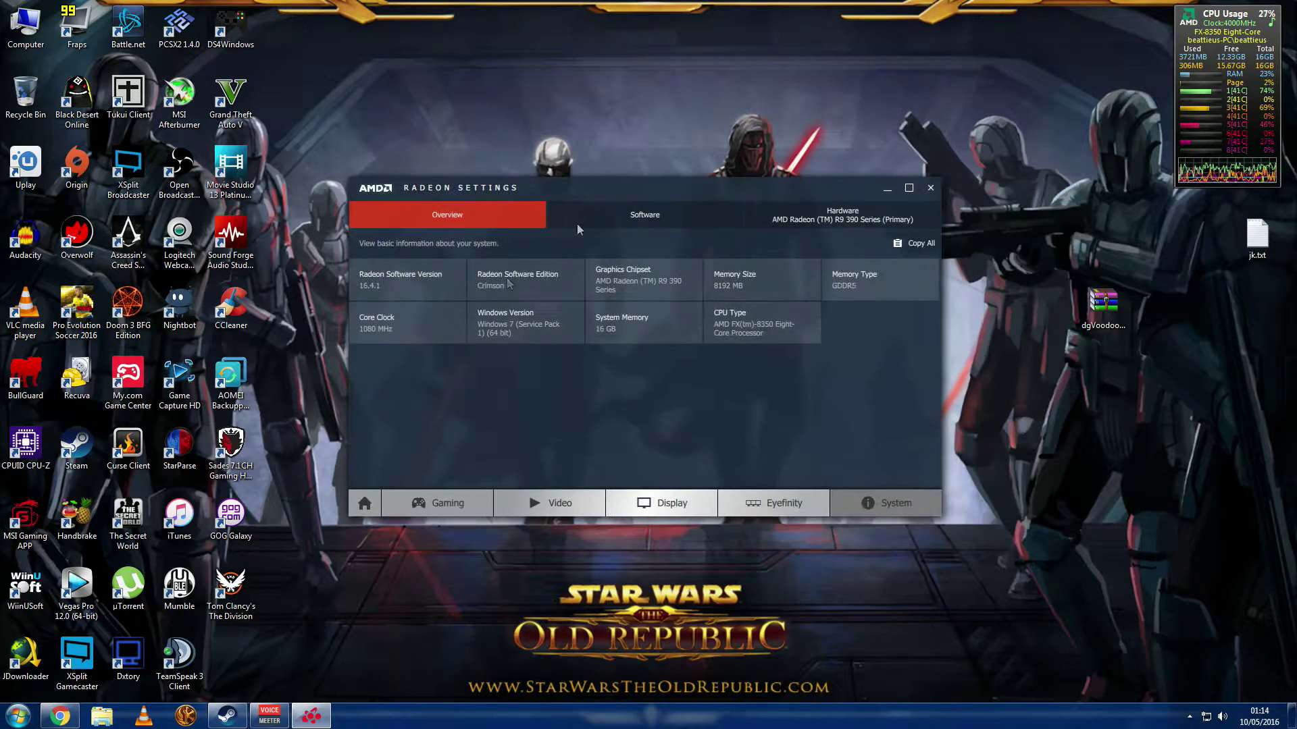
Close Radeon Settings and download dgVoodoo2_42_JK.zip from JK Hub's Ultimate Patches downloads page.
click(930, 191)
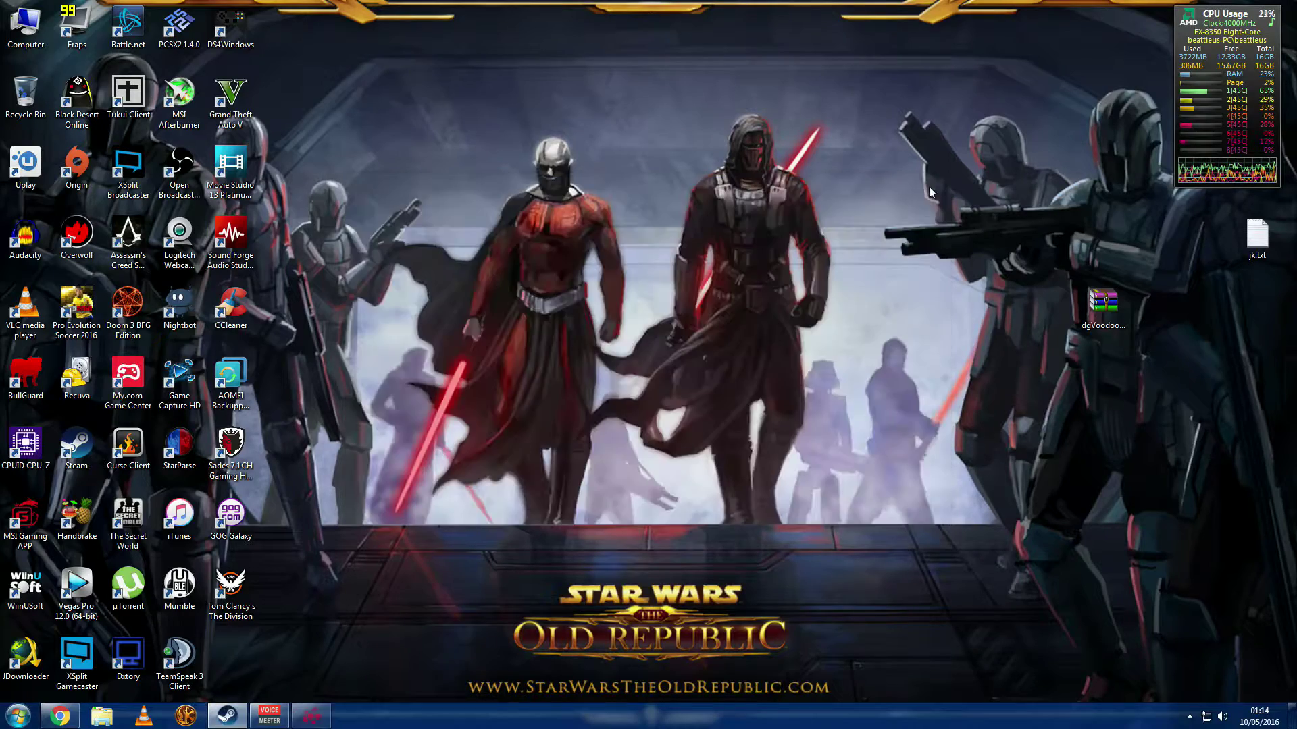
click(243, 719)
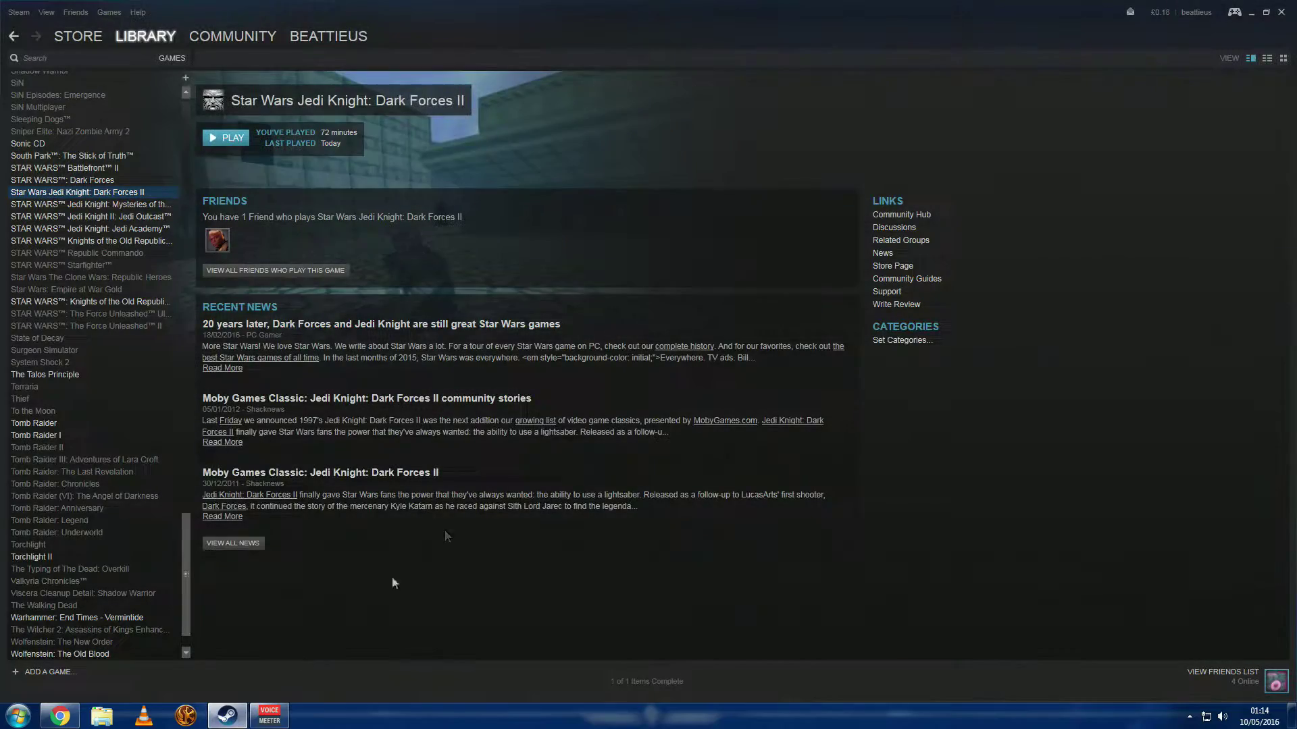
click(1251, 13)
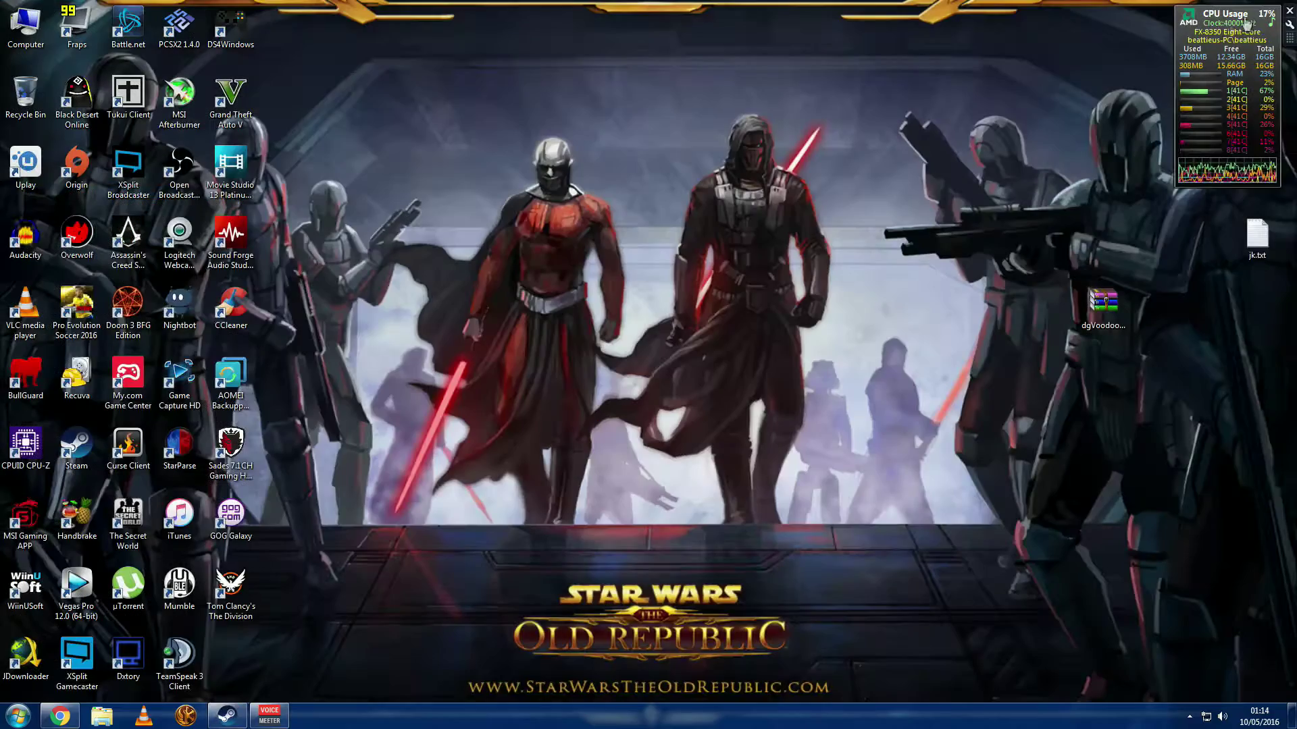
click(1116, 316)
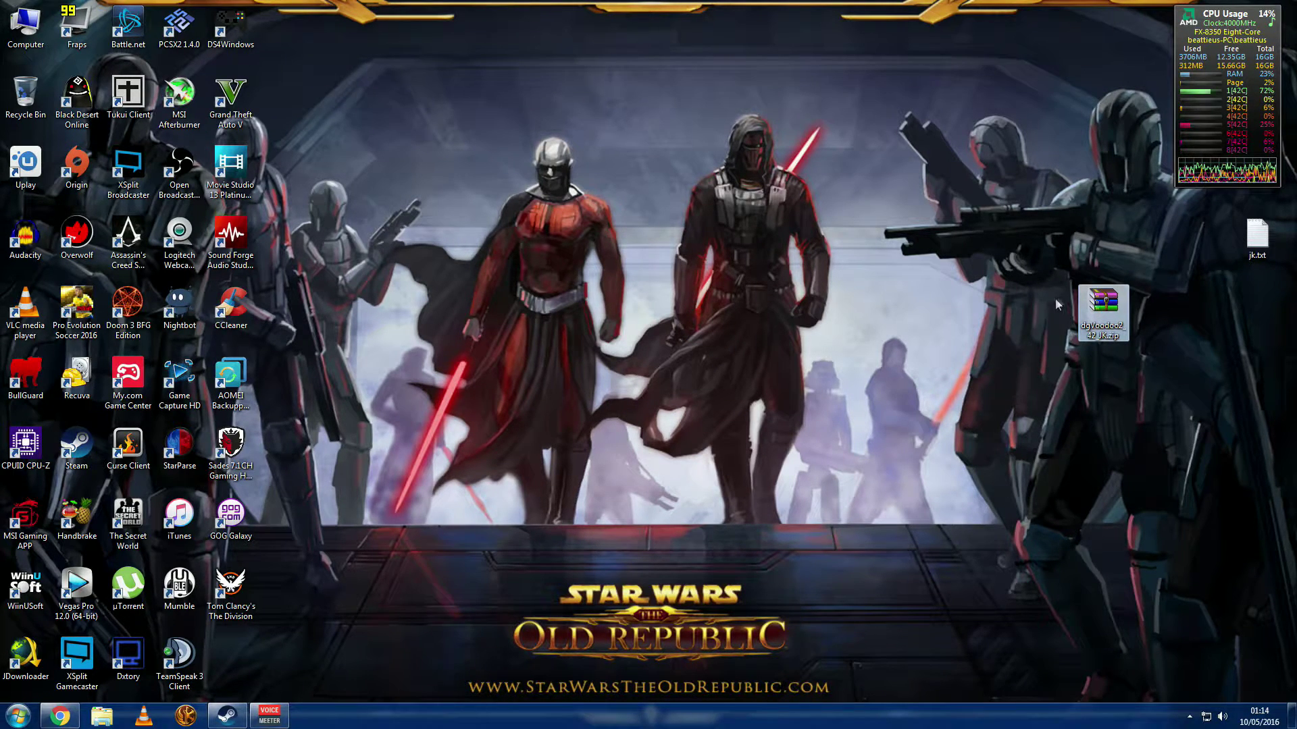
click(71, 714)
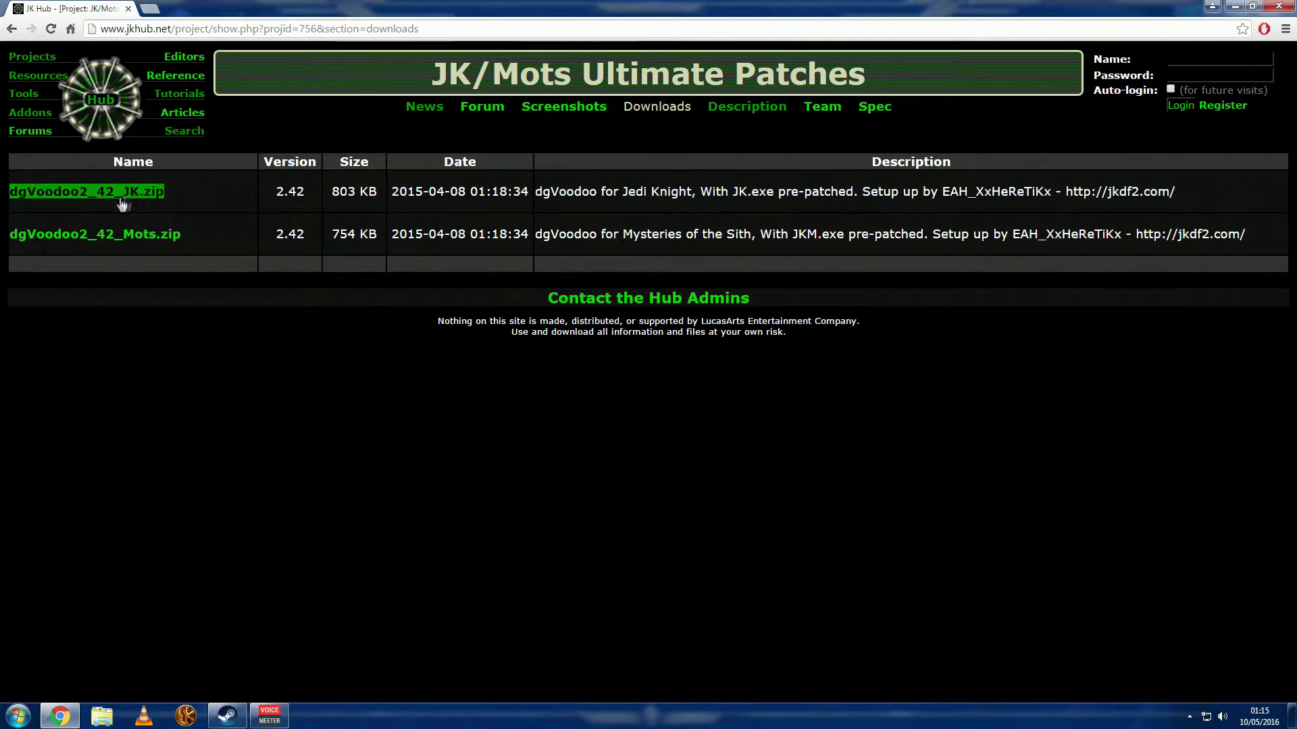
click(140, 233)
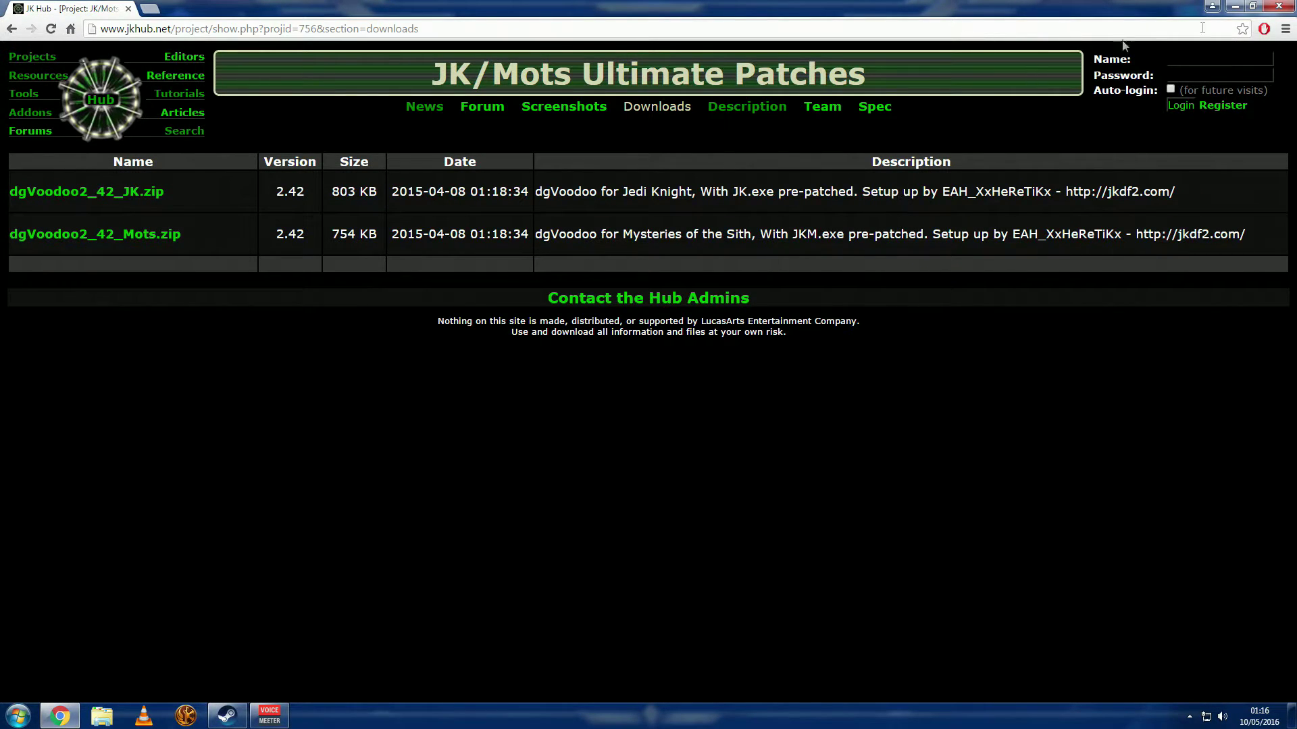
Extract dgVoodoo2_42_JK.zip onto the desktop with Extract Here.
click(1231, 7)
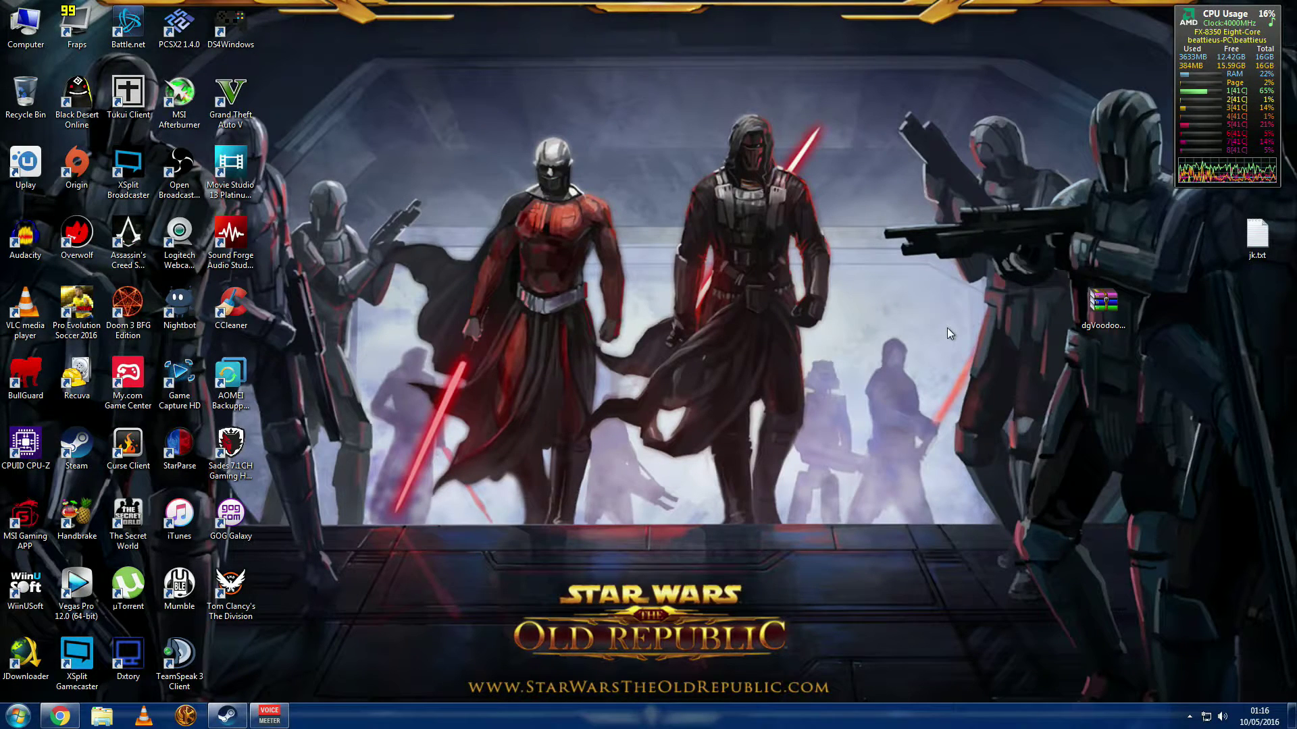
click(1101, 307)
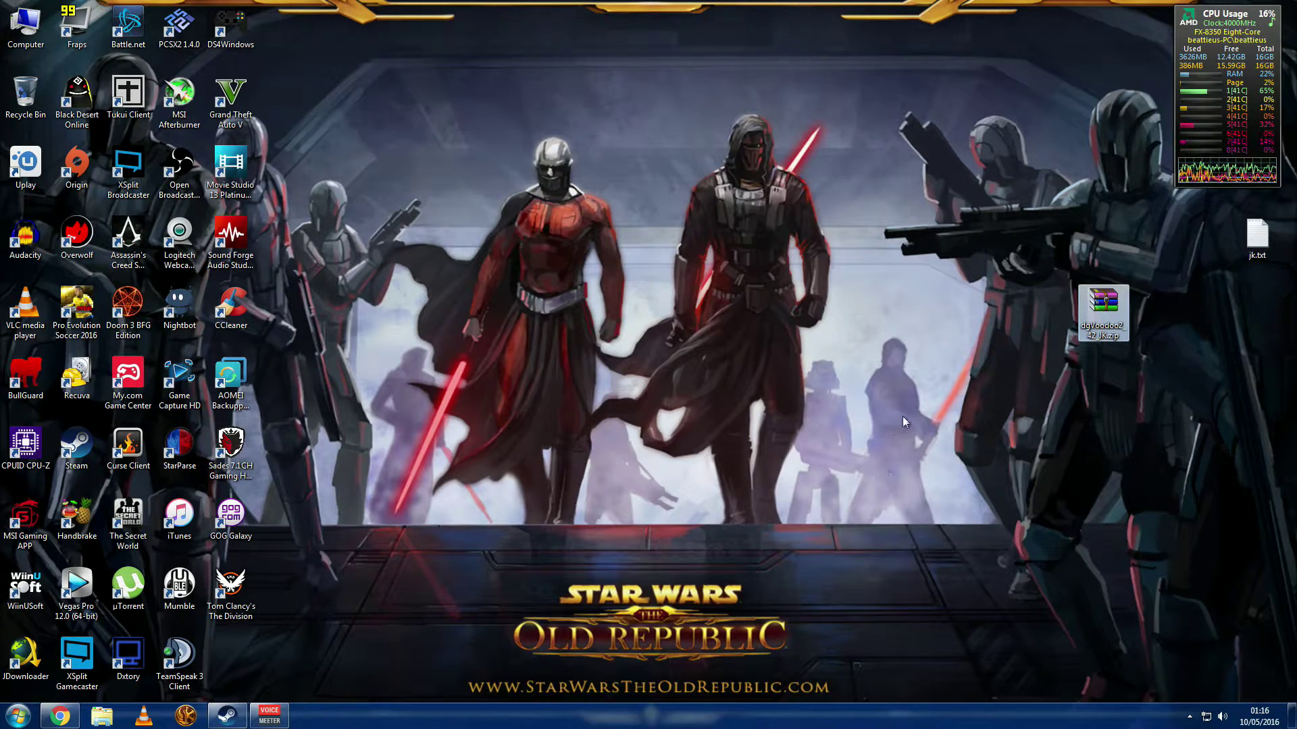
right_click(1101, 307)
click(1147, 340)
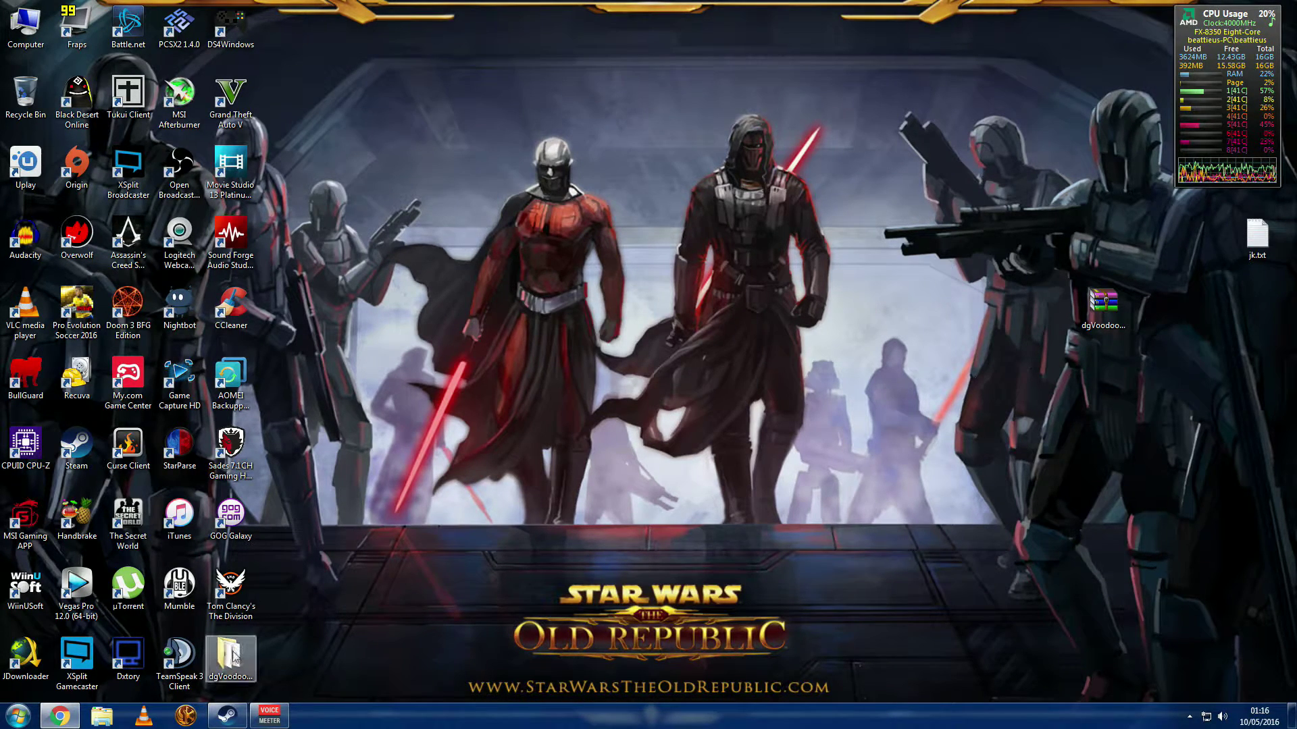
Open the extracted dgVoodoo2_42_JK folder to see its six files, then return to Steam.
drag(232, 658, 1044, 378)
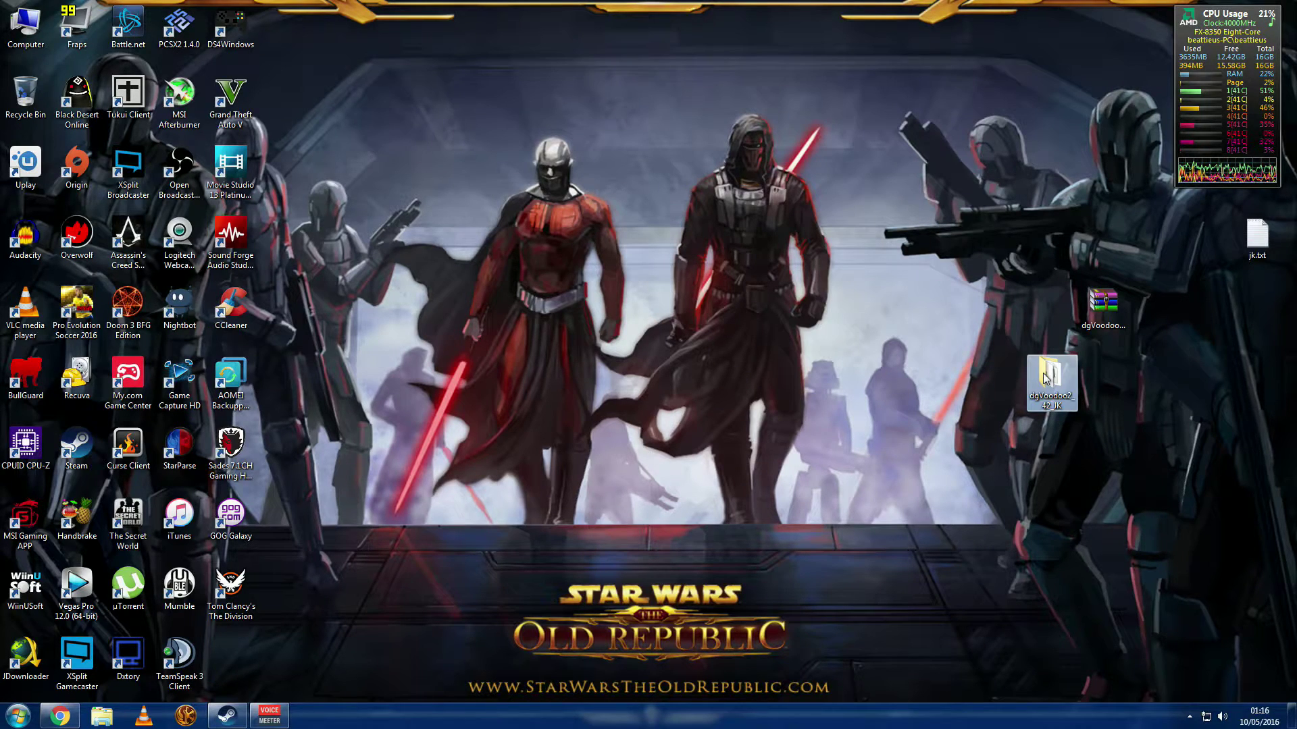
double_click(1044, 378)
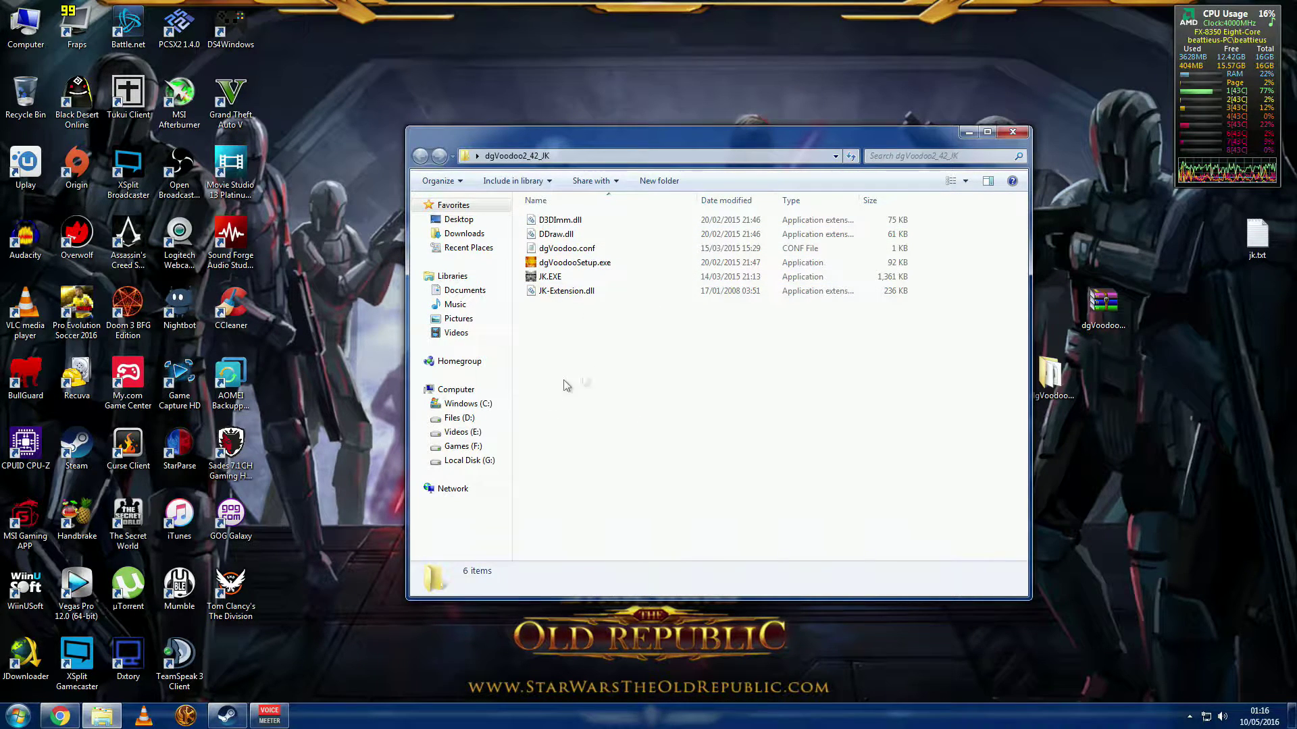
mouse_move(230, 724)
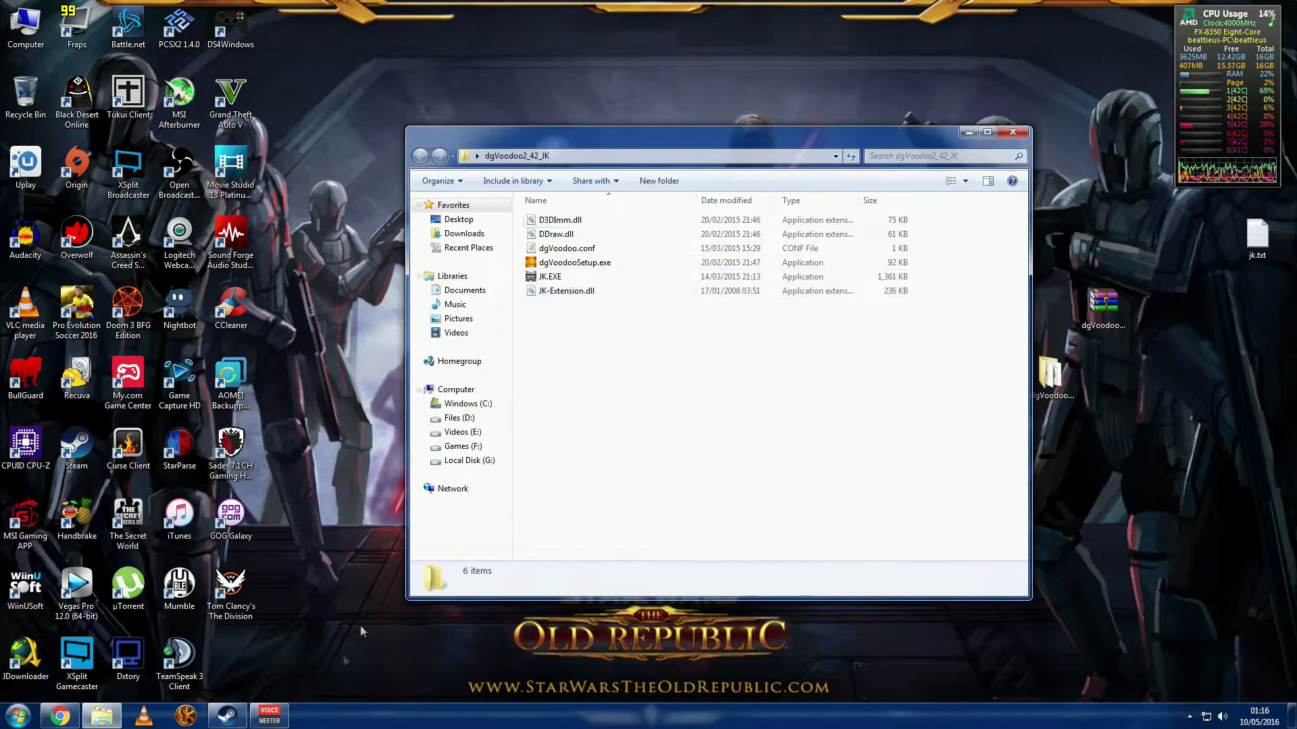
click(229, 718)
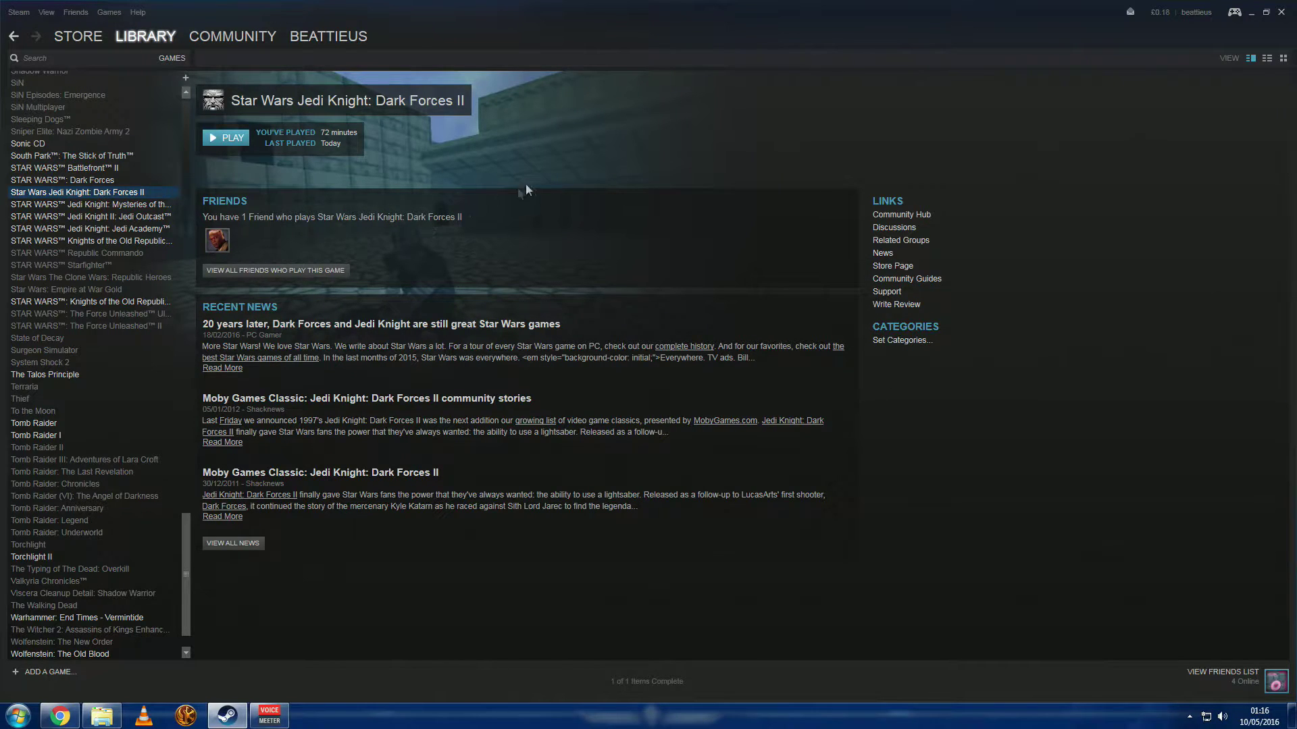
Open Dark Forces II's install folder through Properties > Local Files > Browse Local Files.
right_click(76, 194)
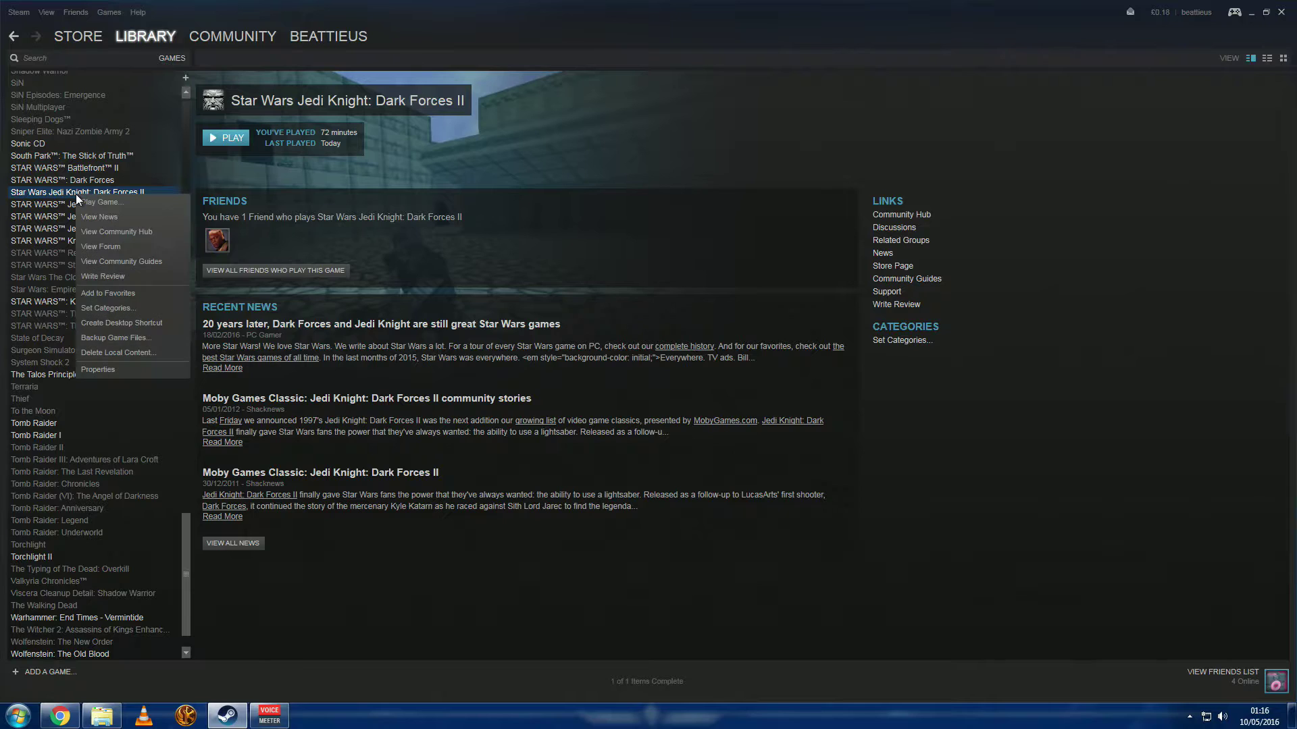
click(98, 370)
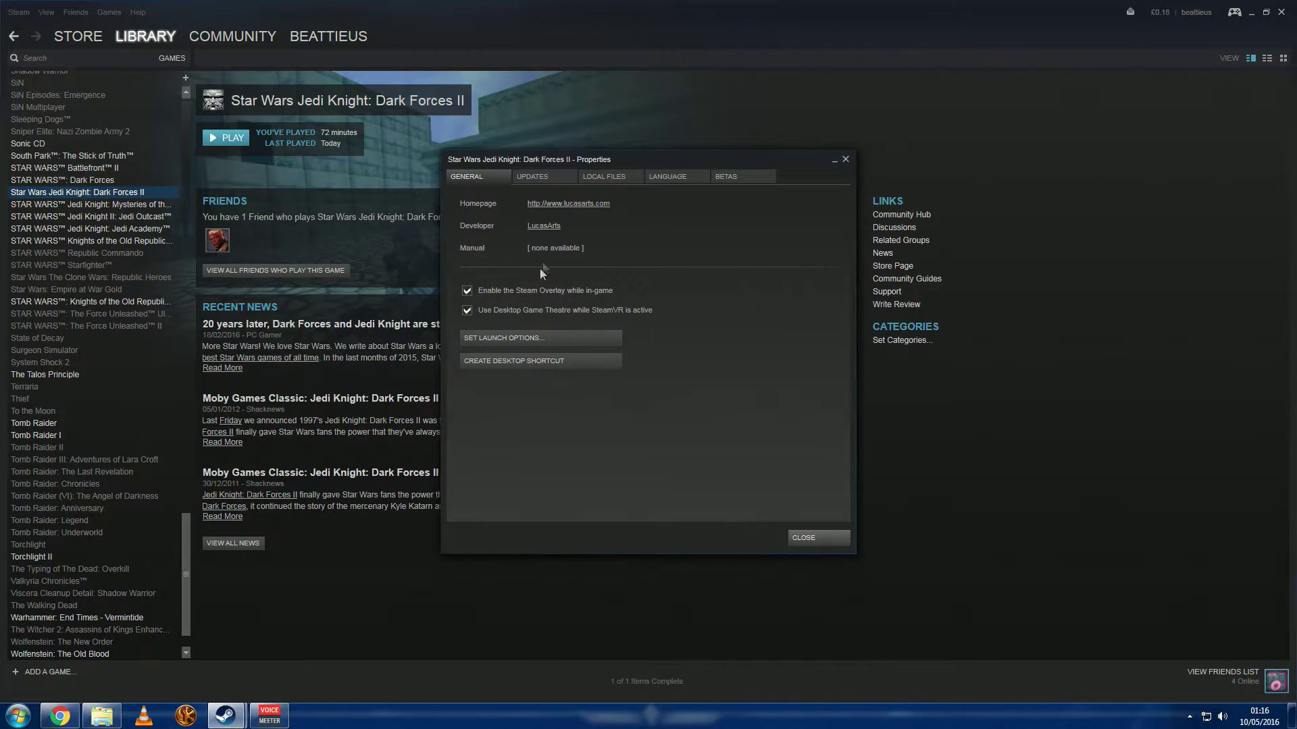
click(604, 177)
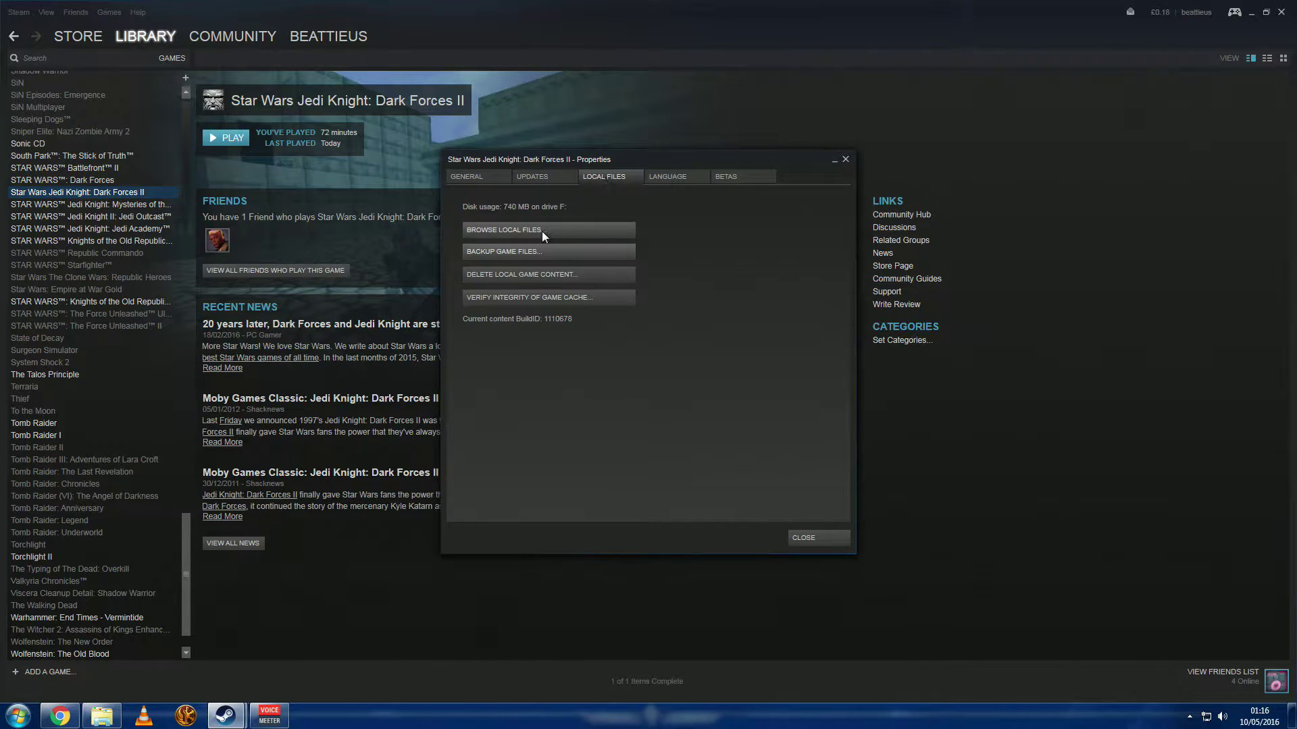
click(480, 233)
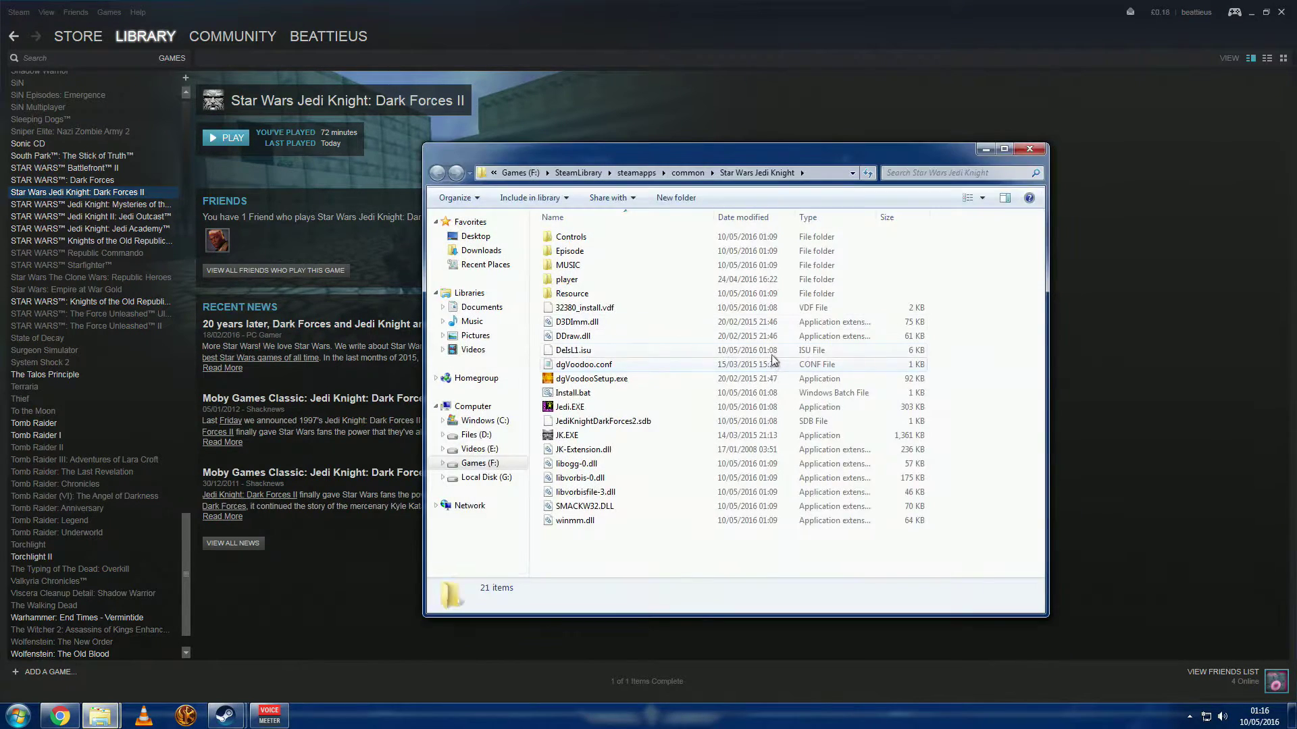
Arrange the game folder and dgVoodoo2_42_JK windows side by side.
click(1252, 13)
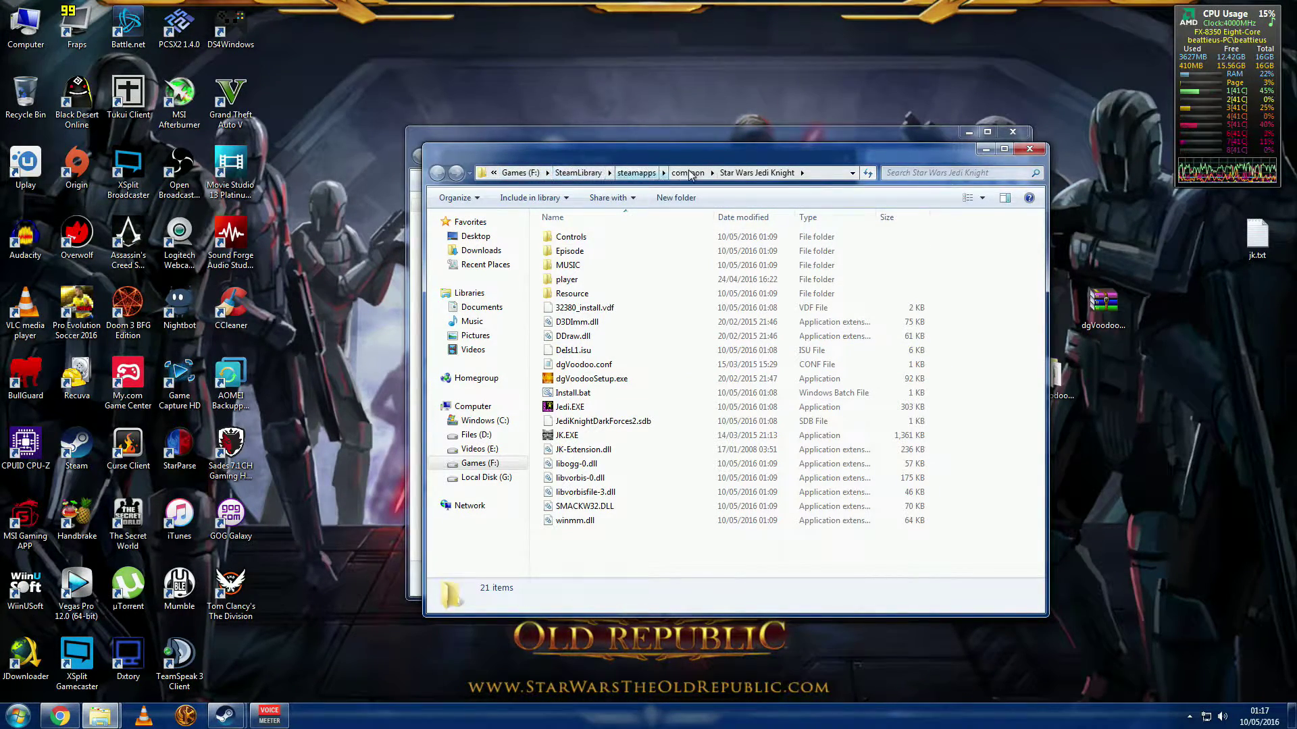
drag(784, 157, 615, 143)
drag(919, 140, 1168, 152)
click(496, 549)
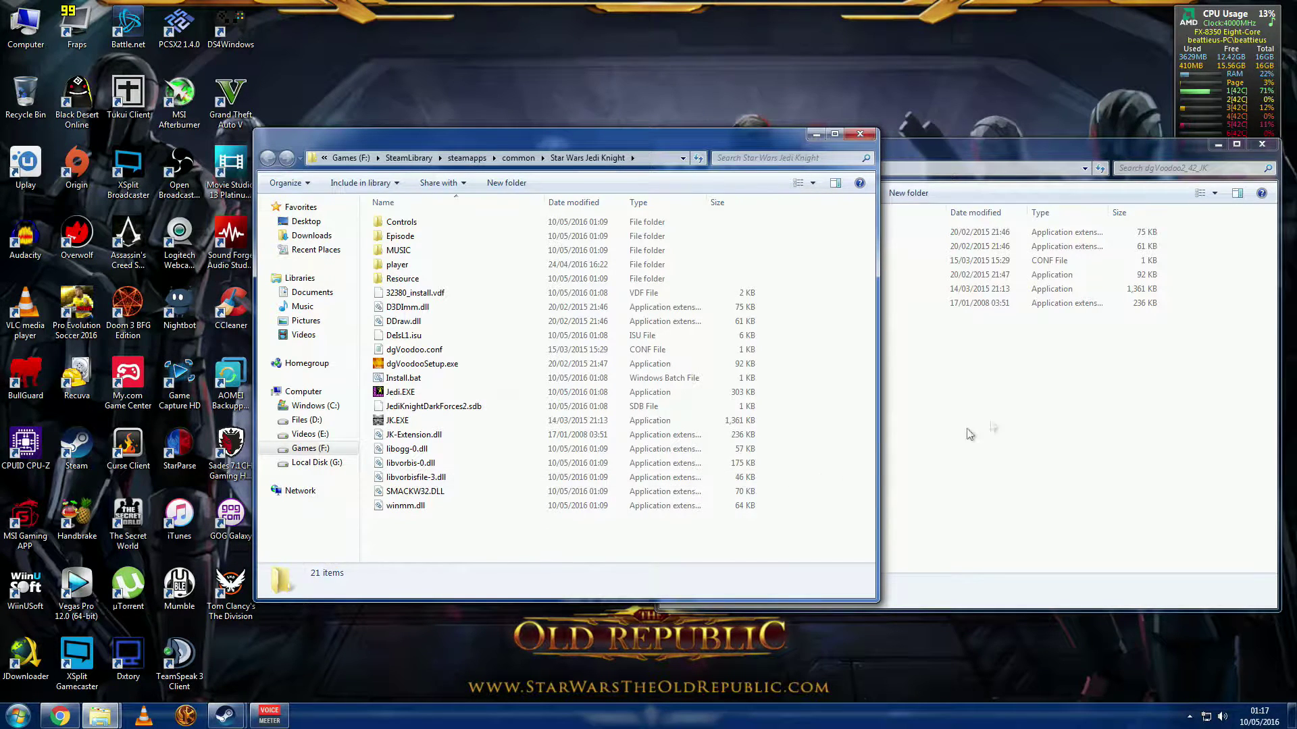
click(998, 420)
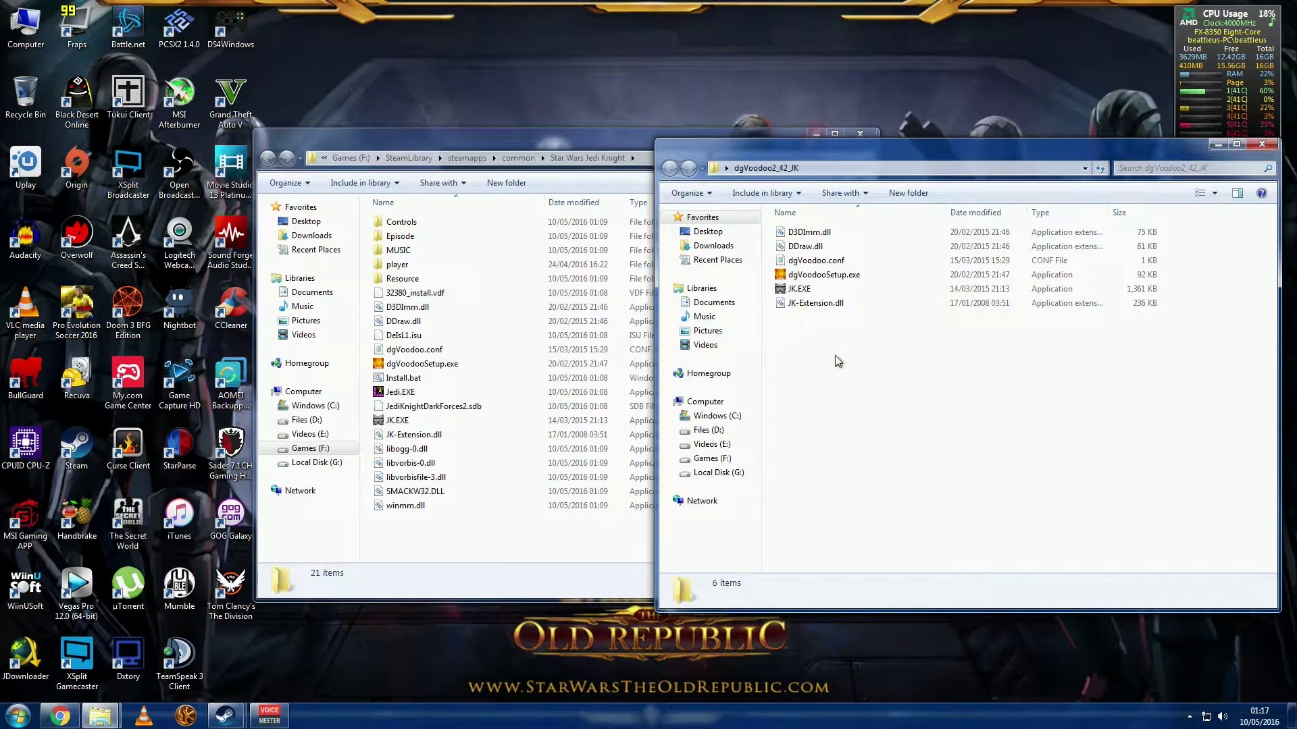
Copy the six dgVoodoo files into the Jedi Knight folder, replacing all existing files.
drag(836, 357, 541, 483)
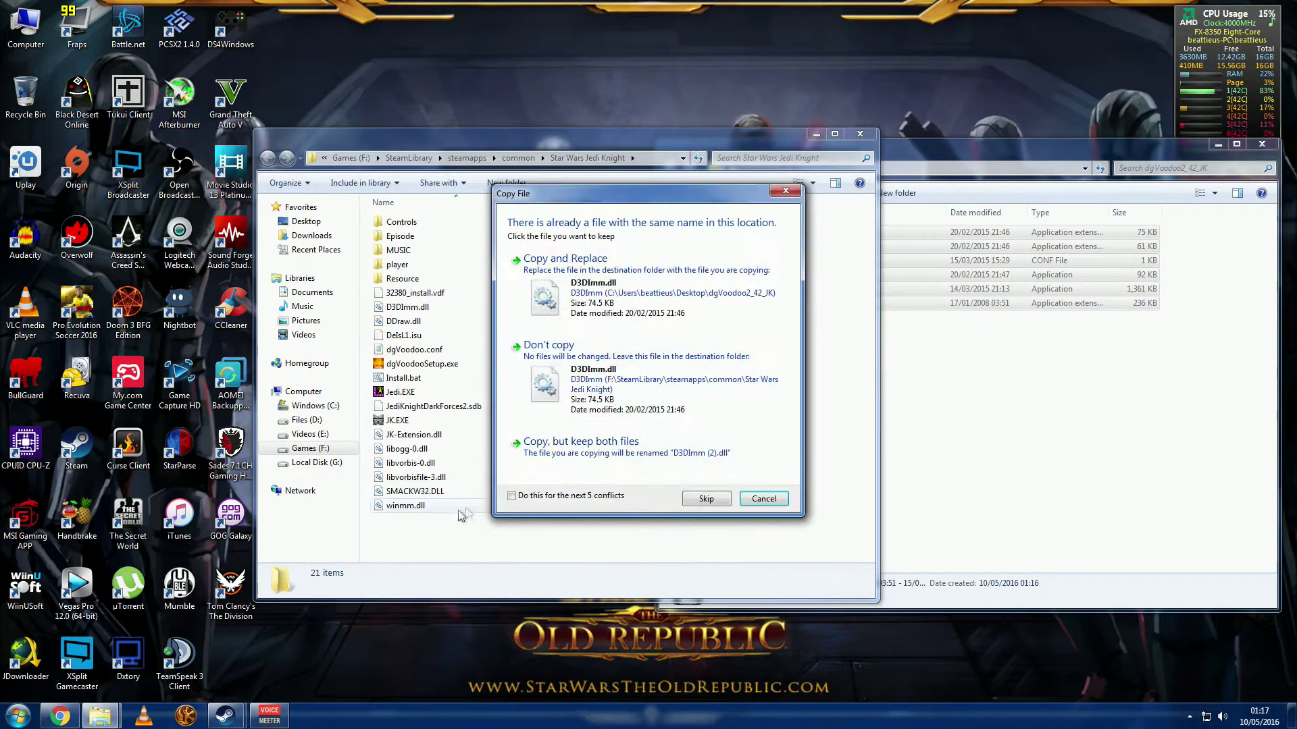
click(512, 497)
click(618, 284)
Close the dgVoodoo2_42_JK folder and launch dgVoodooSetup.exe from the game folder.
click(1027, 422)
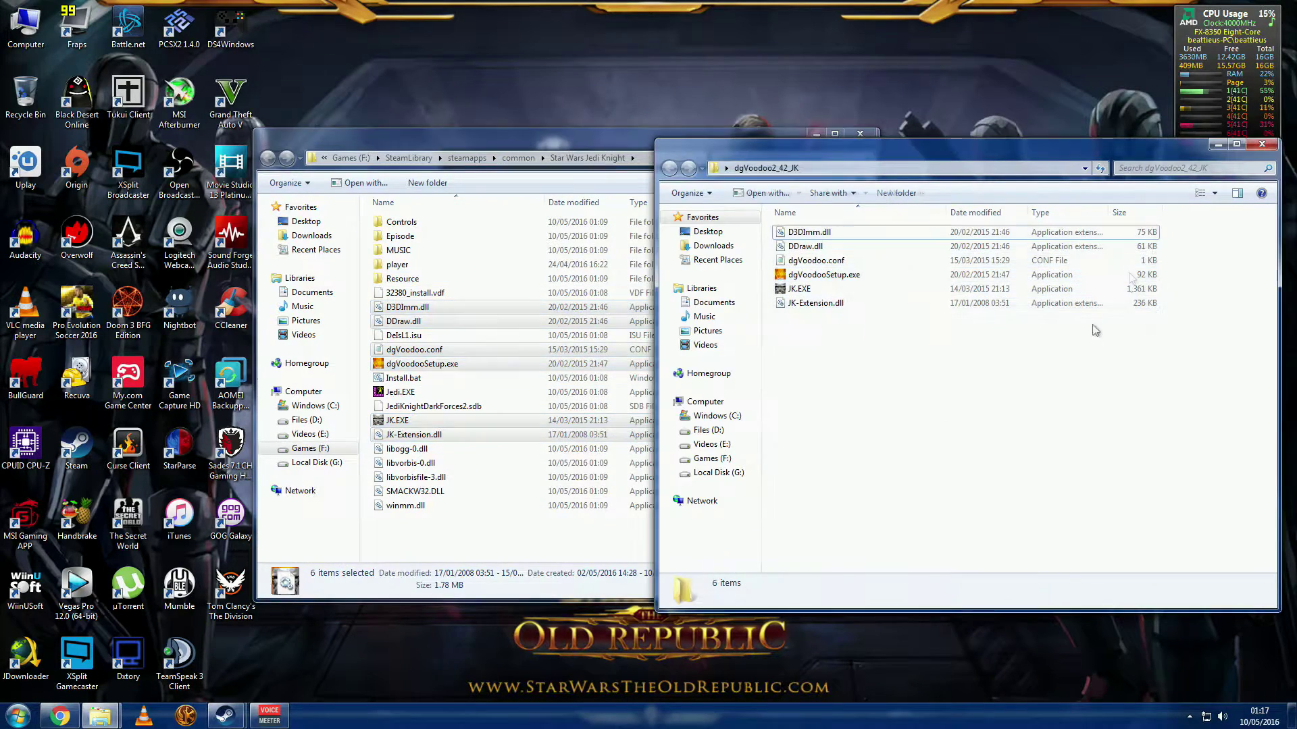
click(1261, 144)
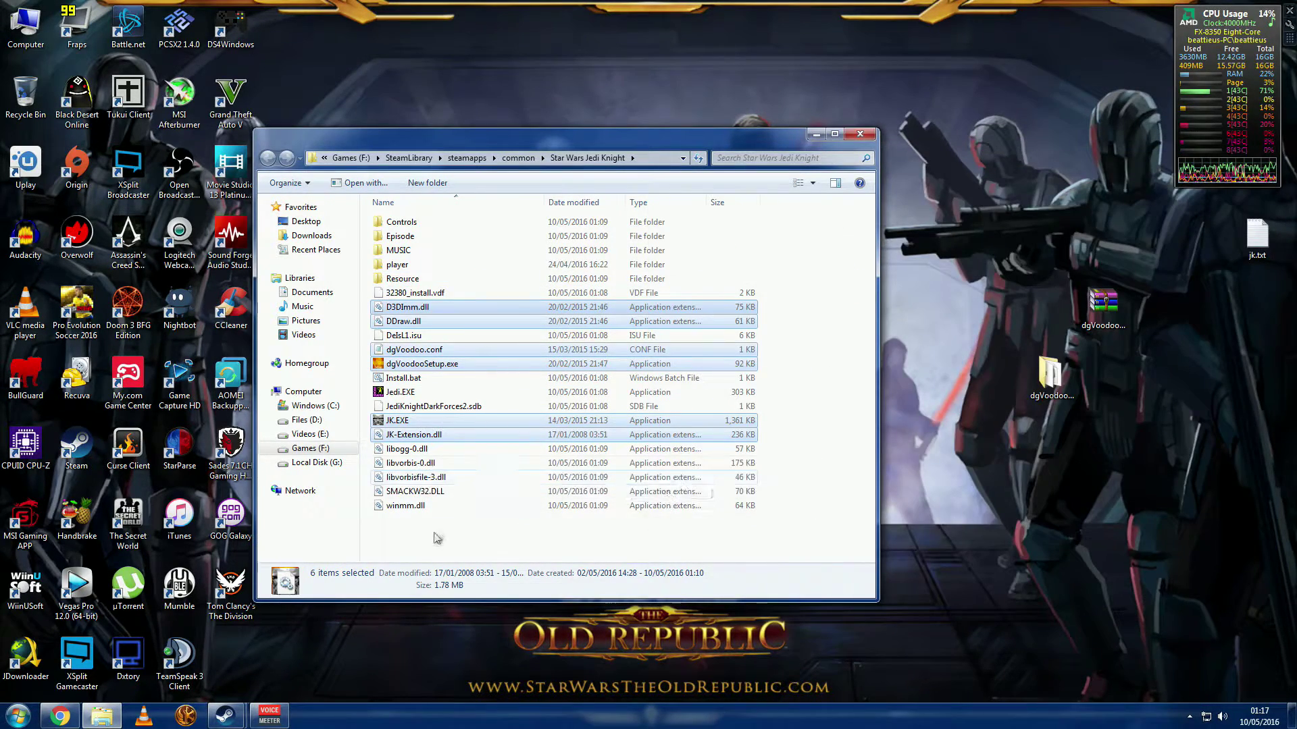
click(439, 535)
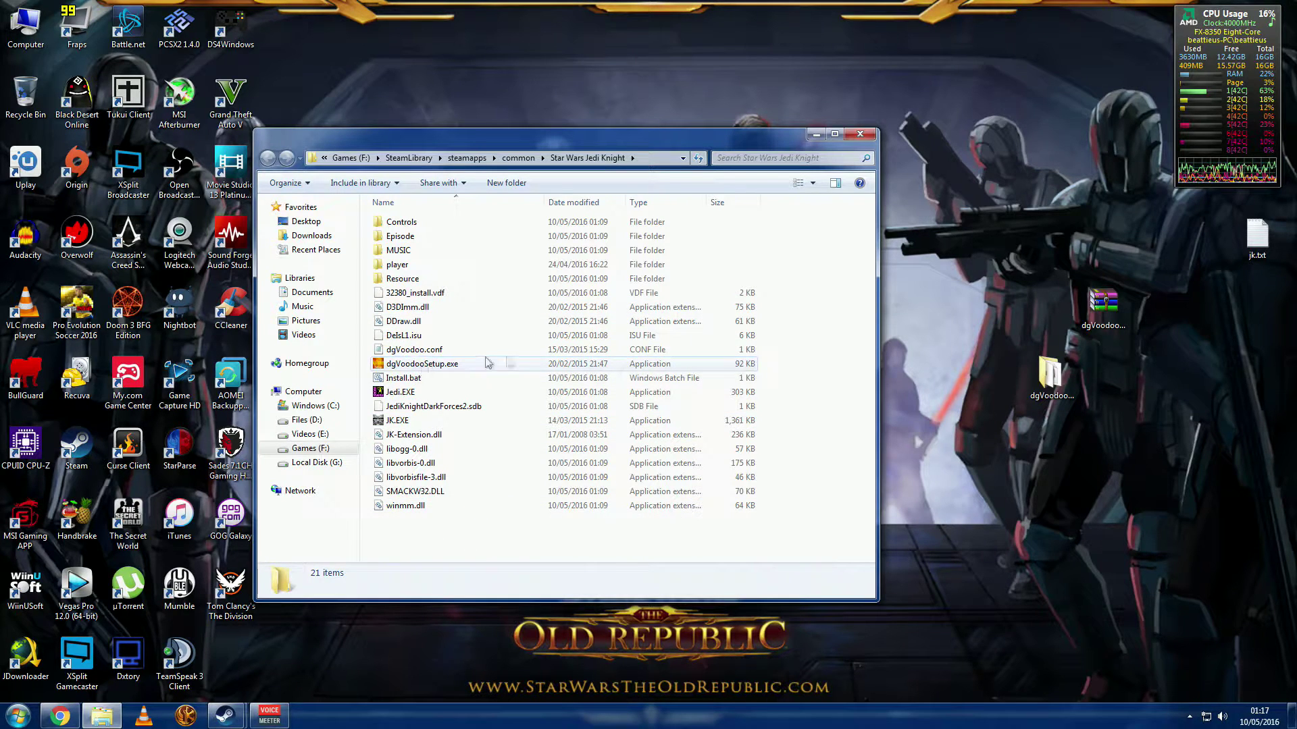
double_click(431, 367)
Run dgVoodoo Setup, keep Direct3D 11 with the Radeon R9 390 adapter, and close it.
click(683, 366)
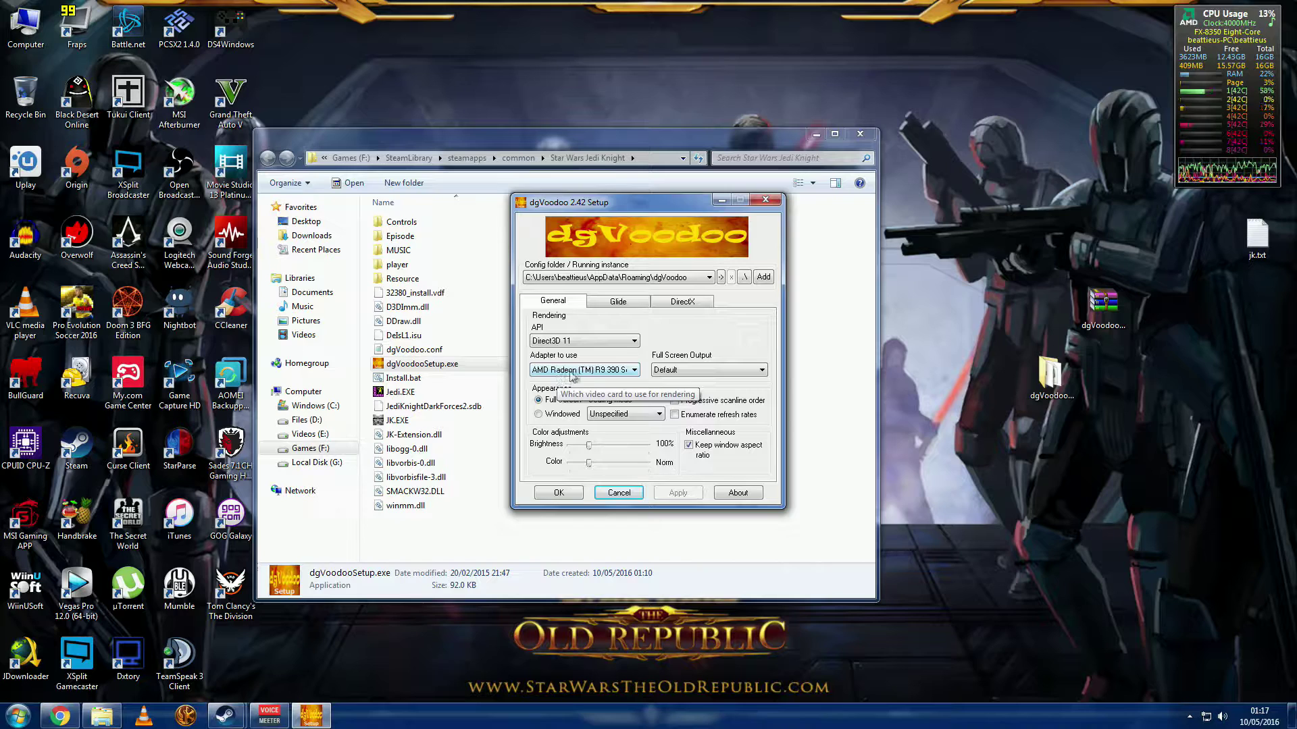
click(618, 371)
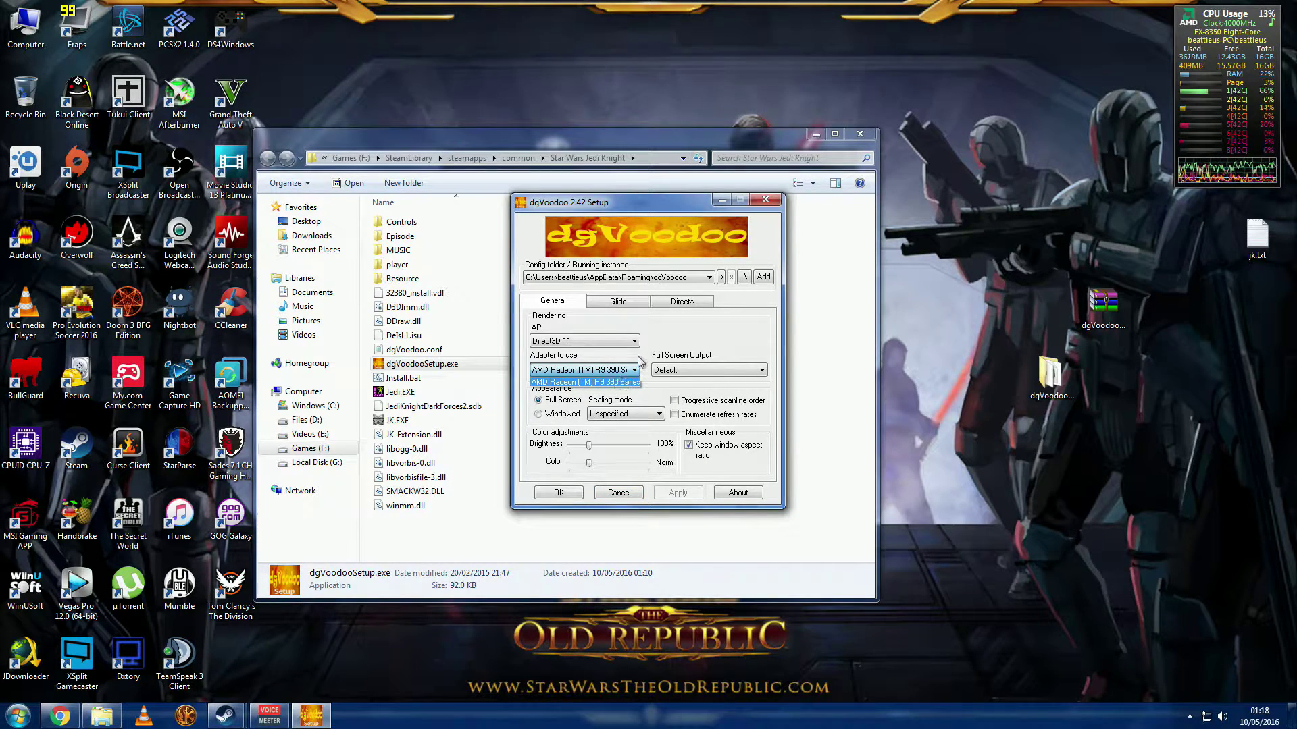
click(667, 351)
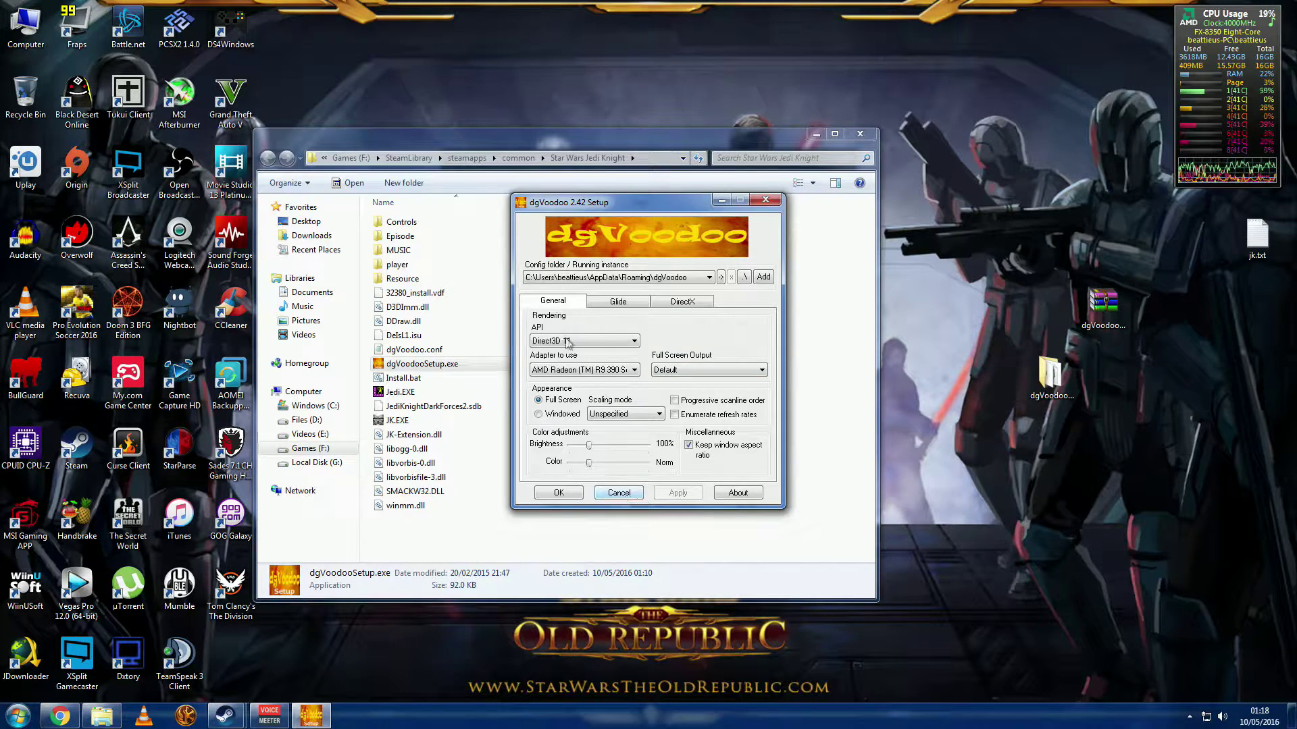
click(603, 493)
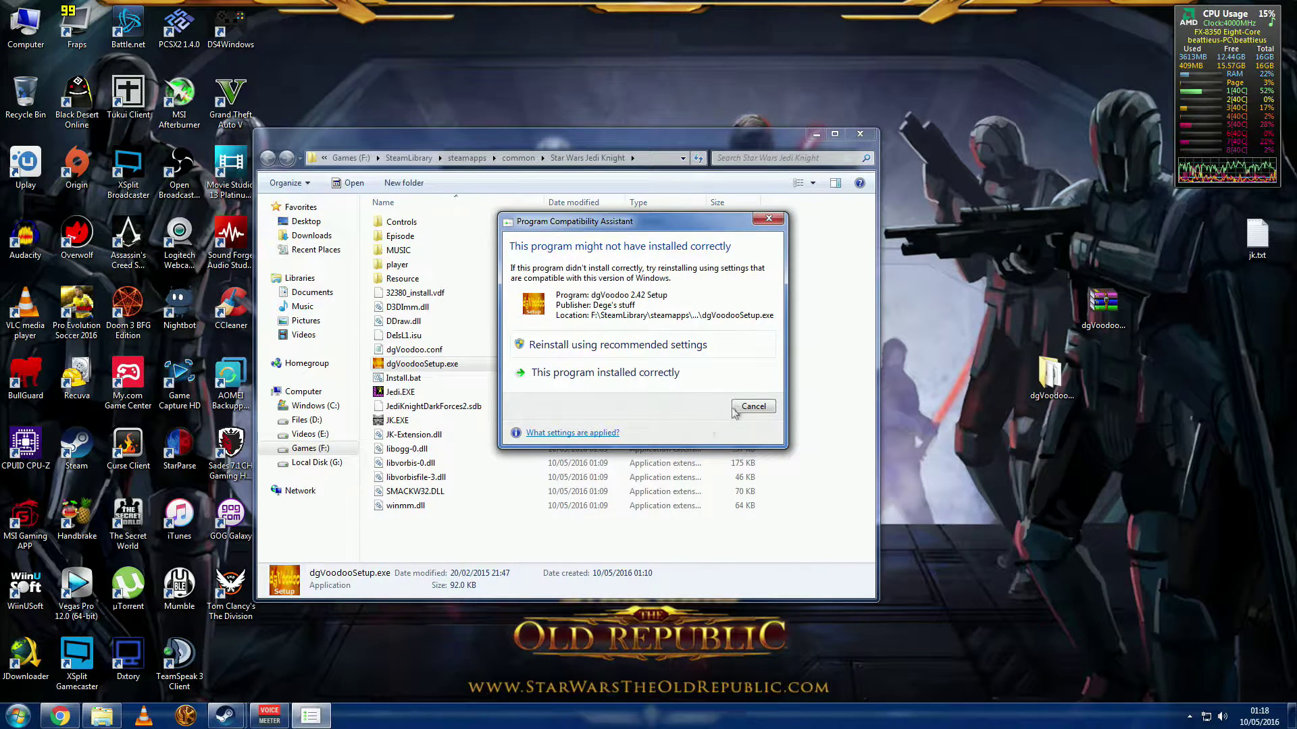
Confirm the program installed correctly, then close the game folder and Steam Properties windows.
click(627, 383)
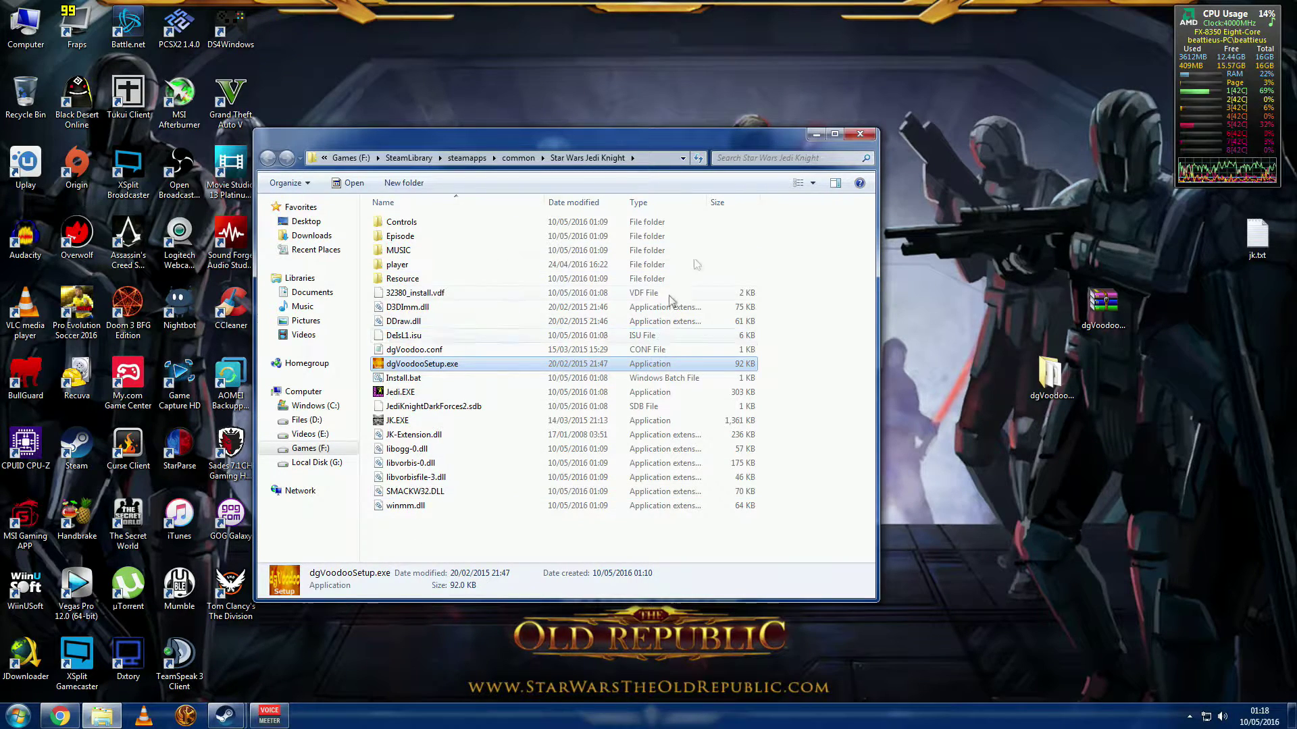
click(860, 134)
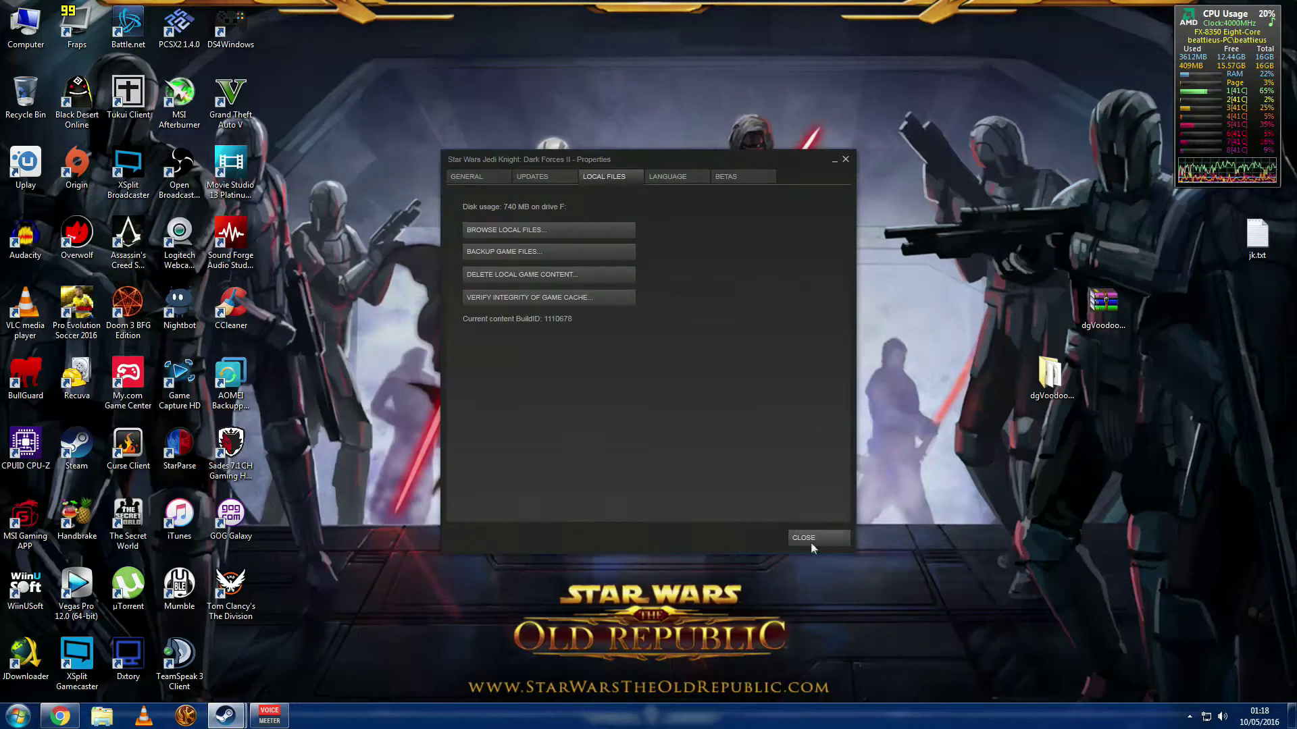
click(810, 538)
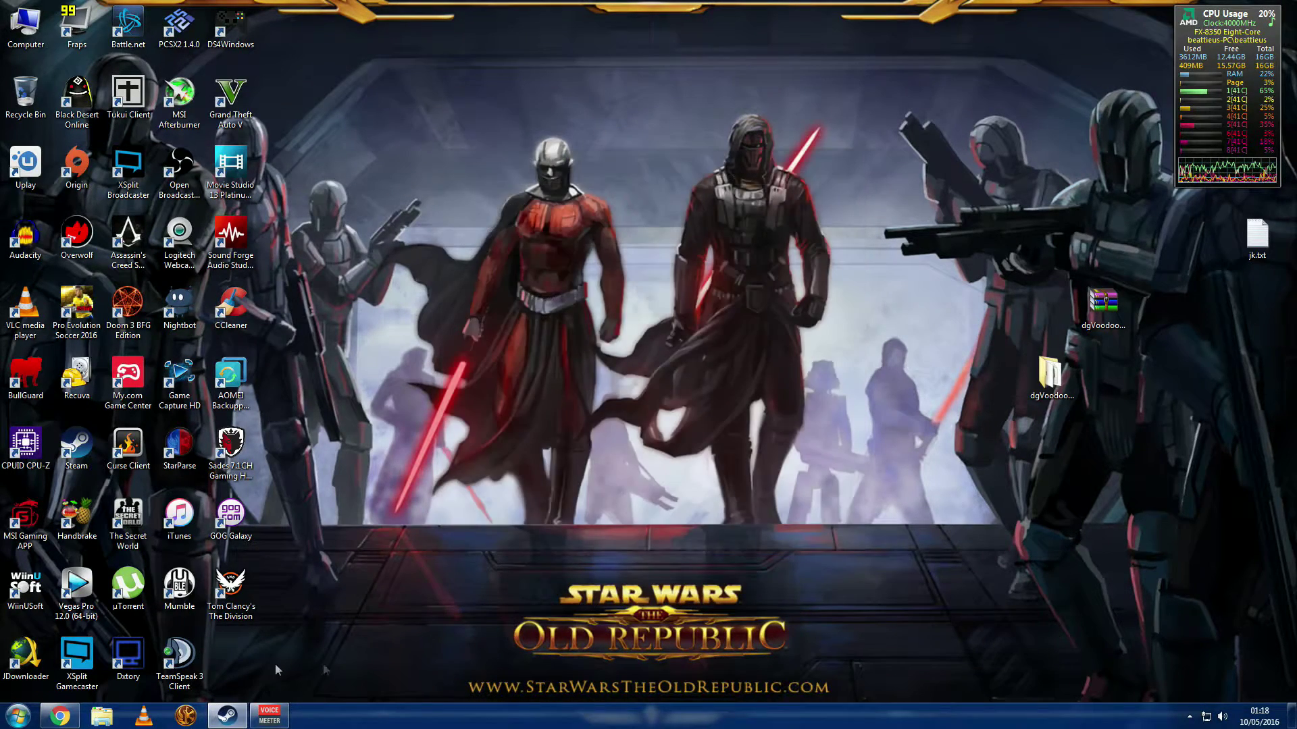
Launch Dark Forces II from Steam, skip the LucasArts intro, and accept the existing player.
click(229, 718)
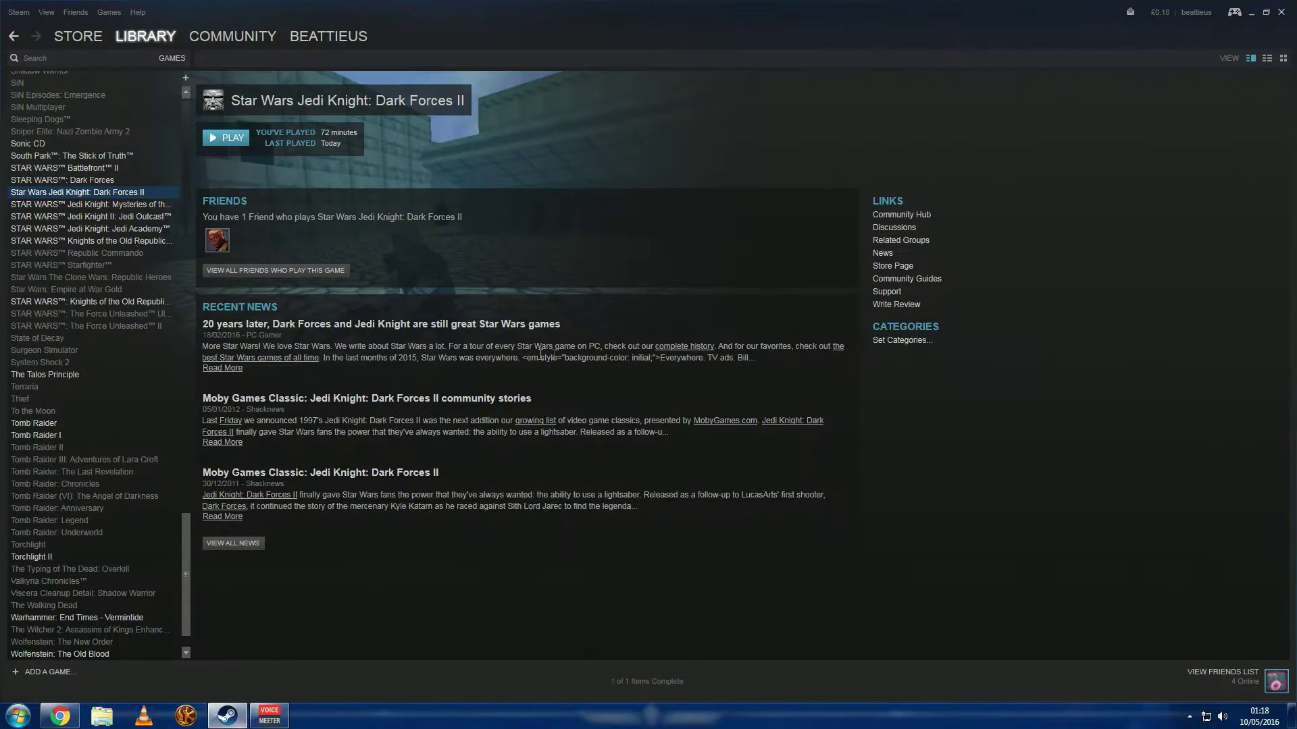
click(232, 139)
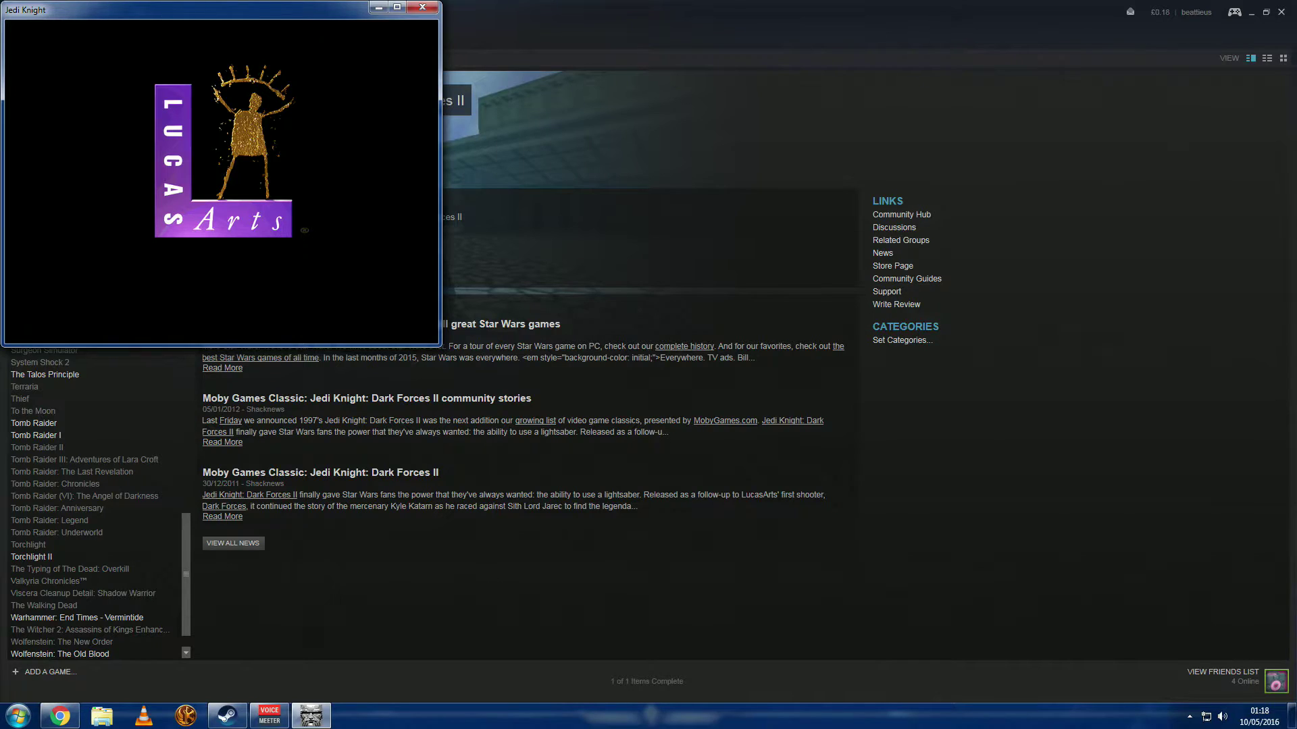
key(Escape)
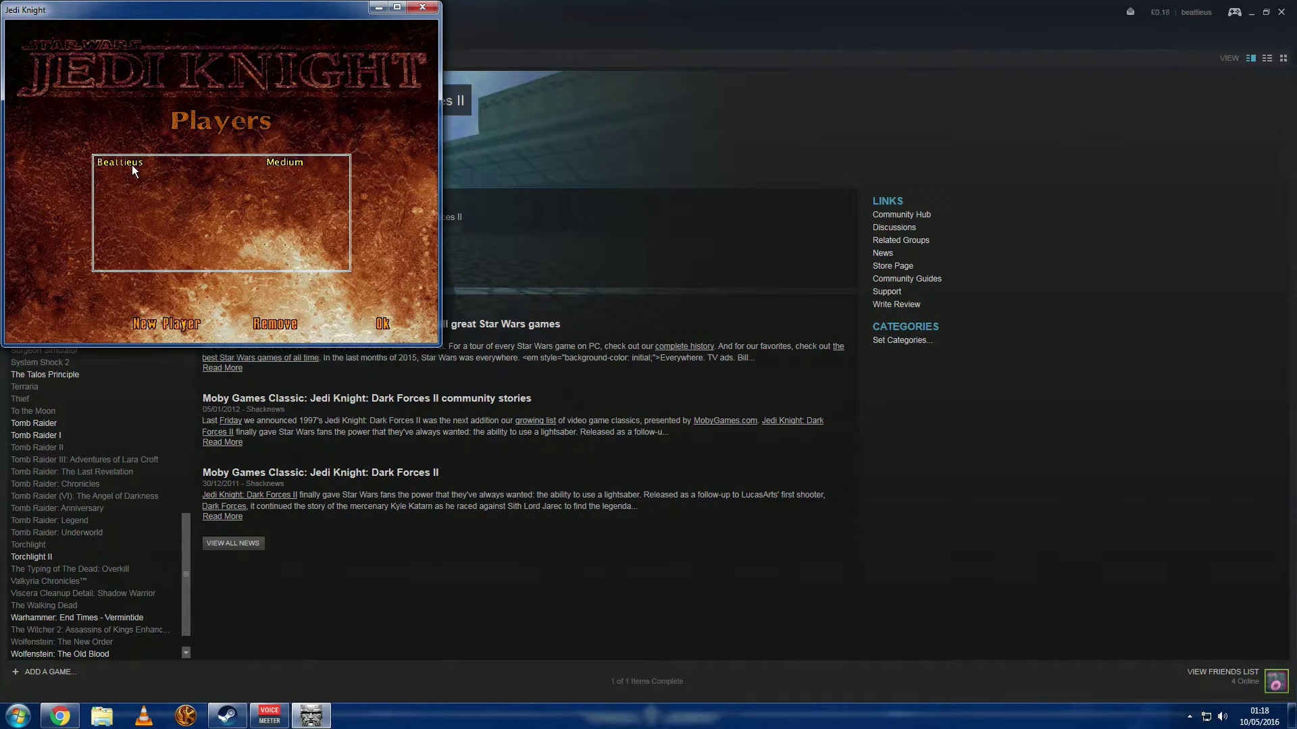
click(385, 325)
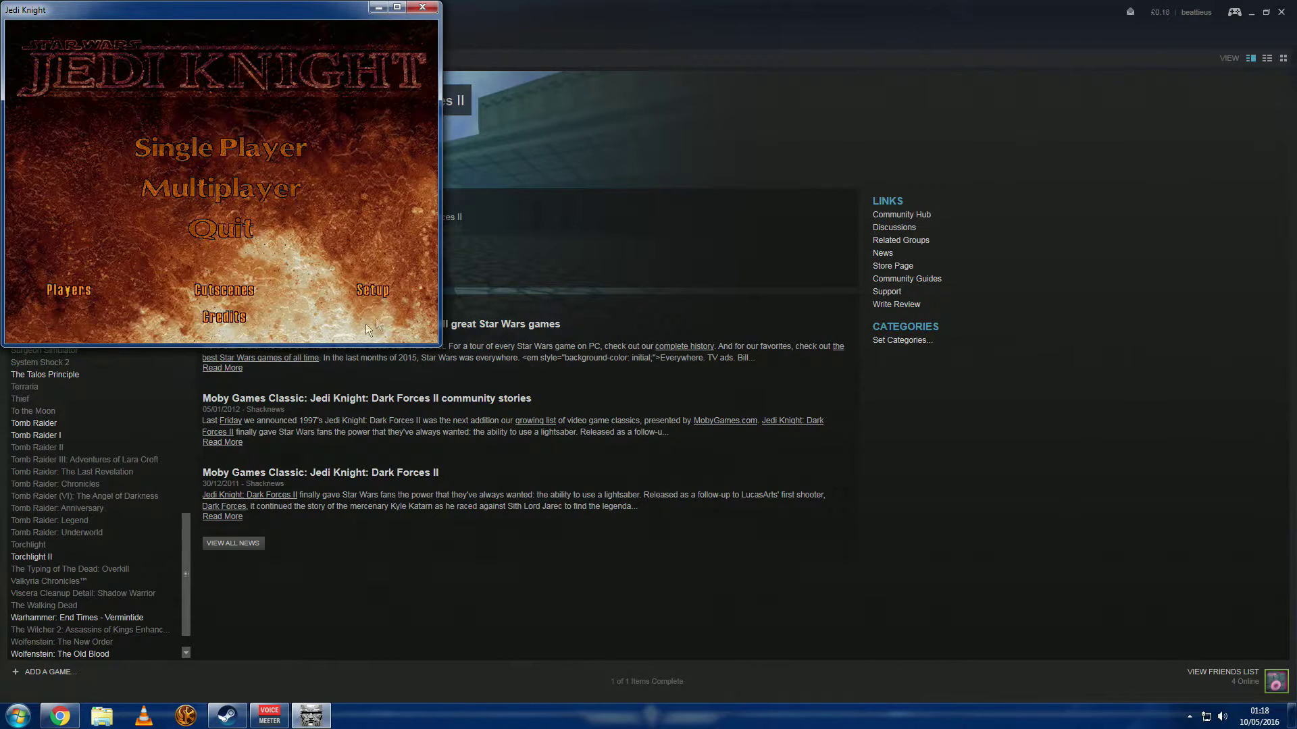
Open Setup's Display tab showing video modes up to 1920x1080 16bpp.
click(372, 290)
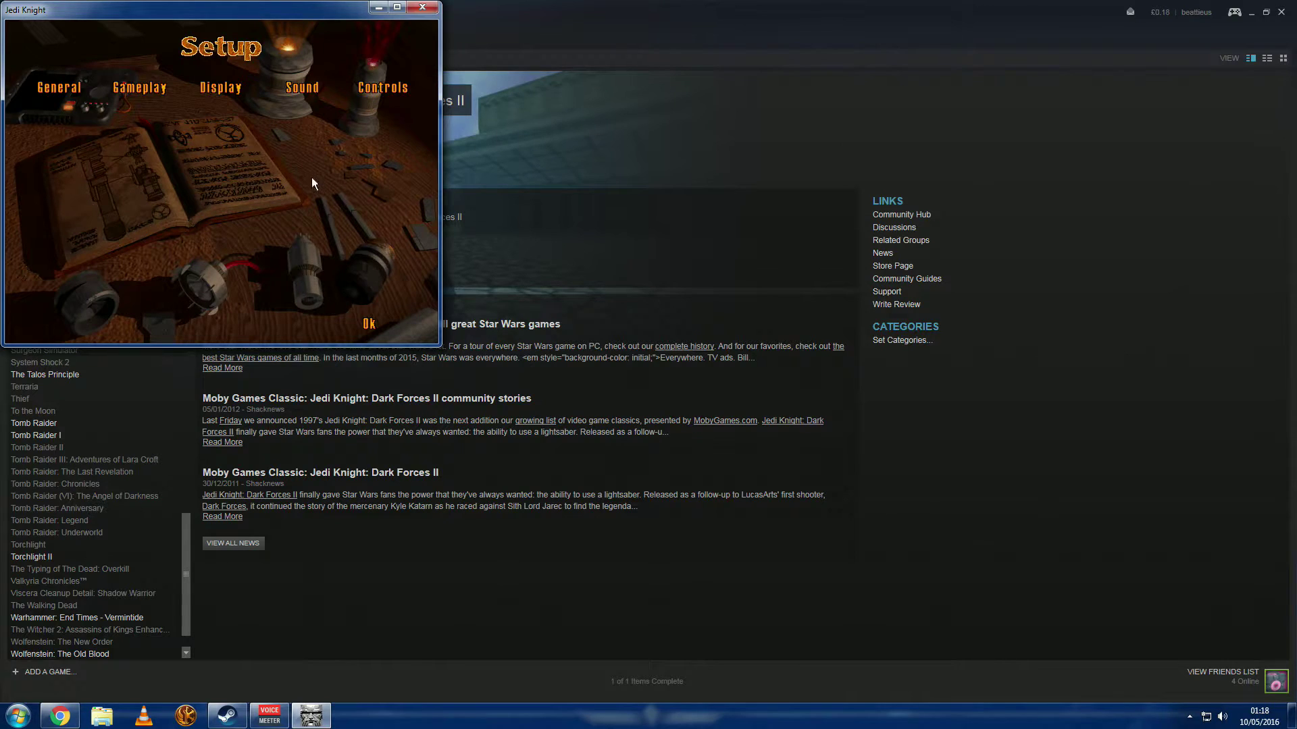
click(369, 326)
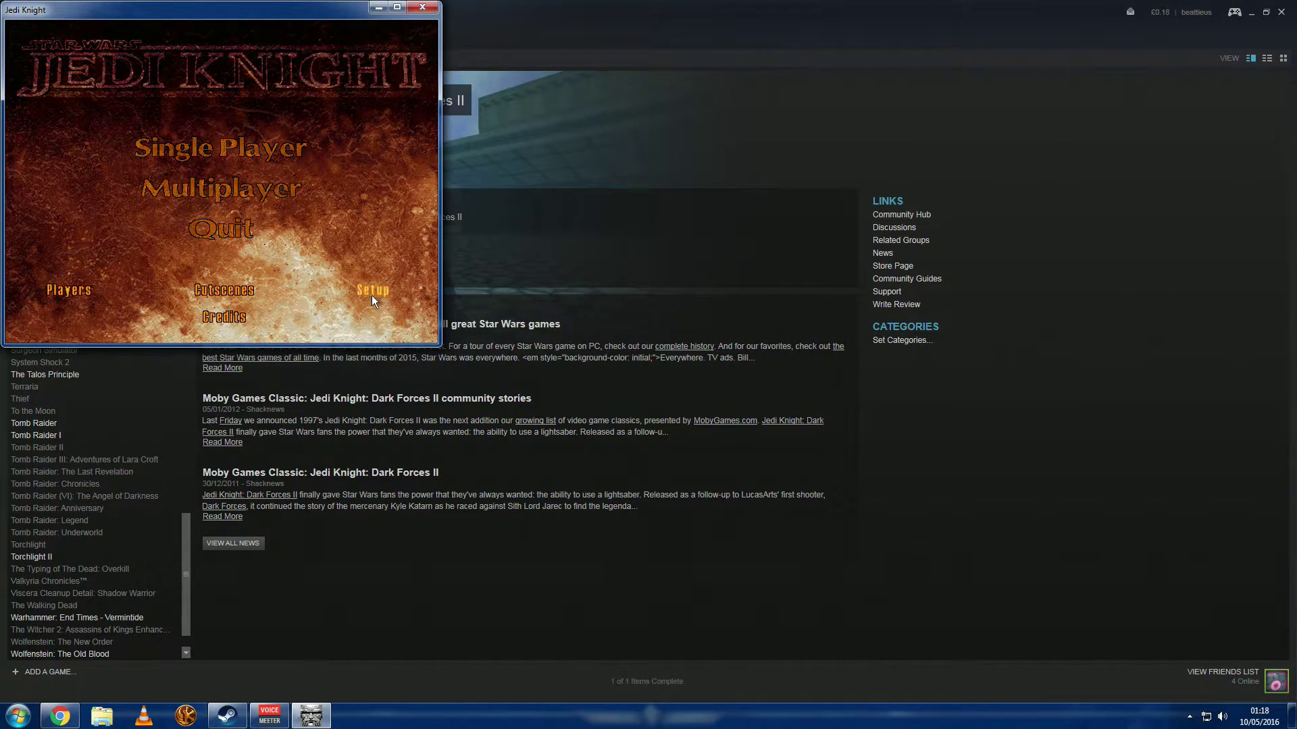
click(371, 295)
click(233, 88)
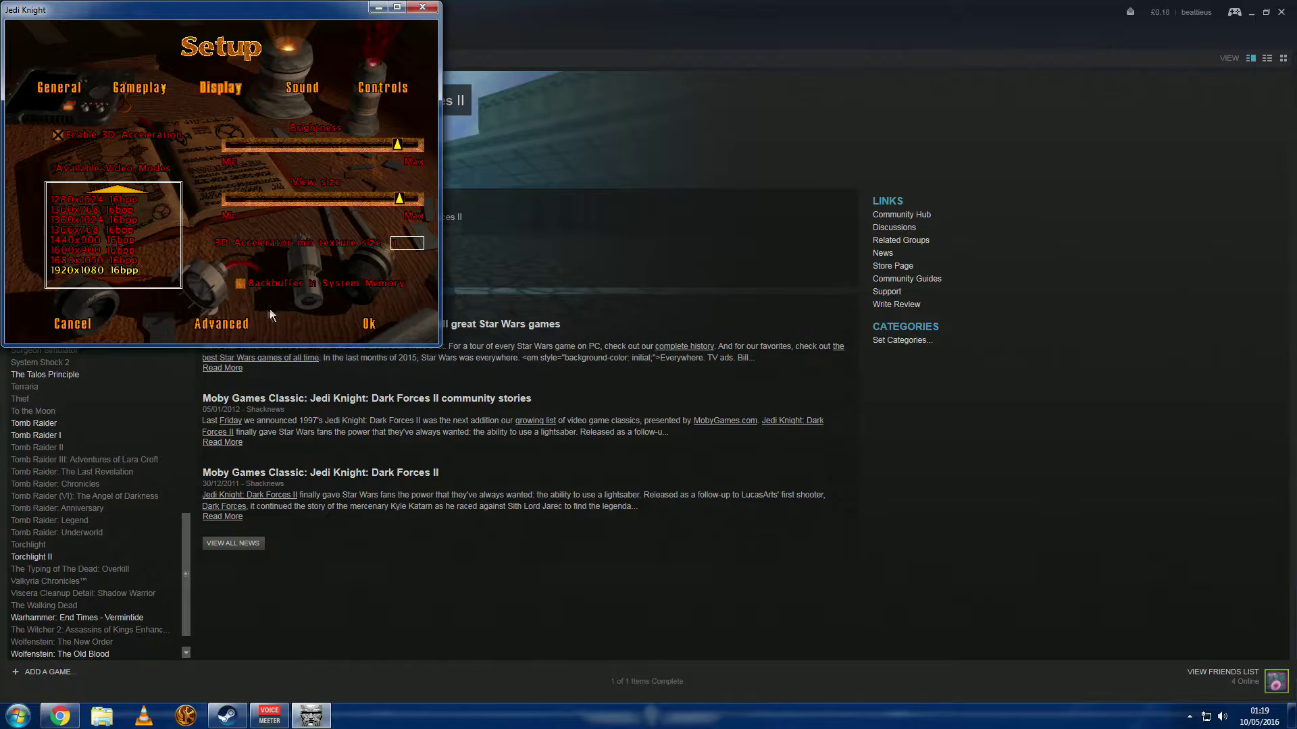
Keep [SW 3D] dgVoodoo and [HW] Direct3D HAL in Advanced Display Settings and return.
click(240, 331)
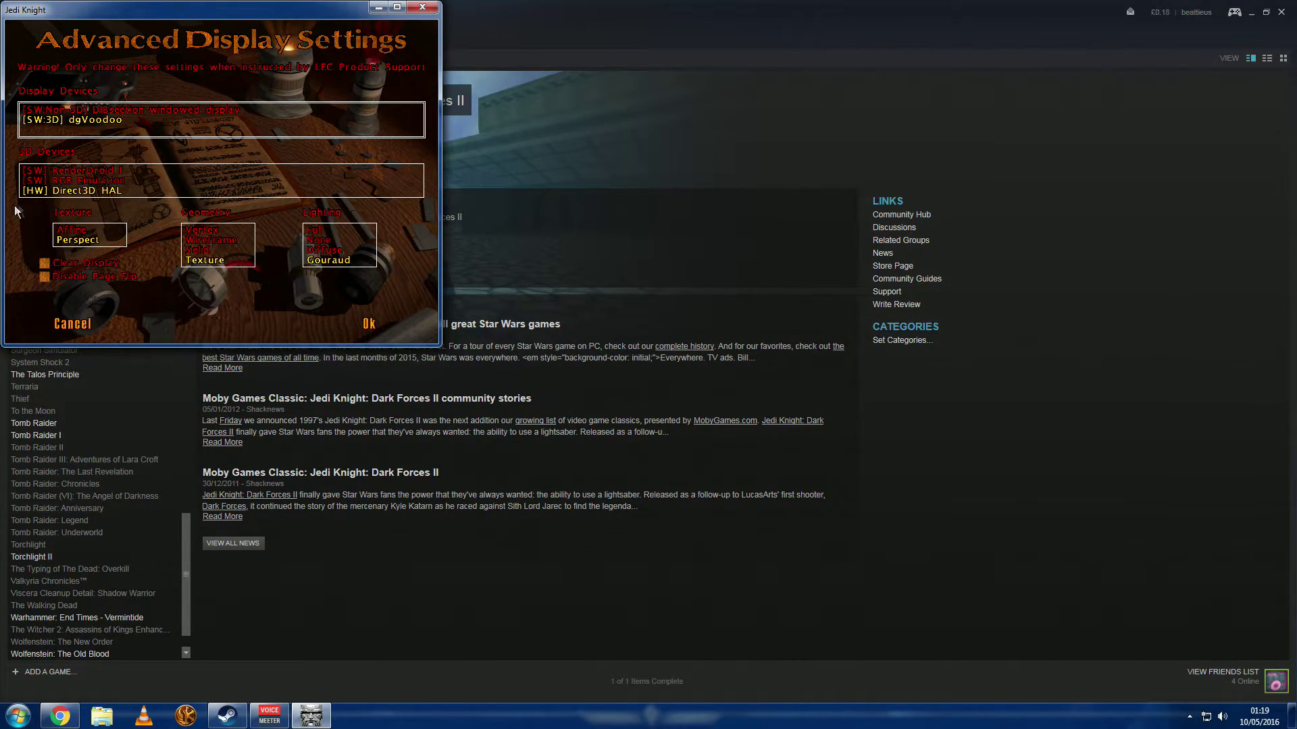
click(378, 320)
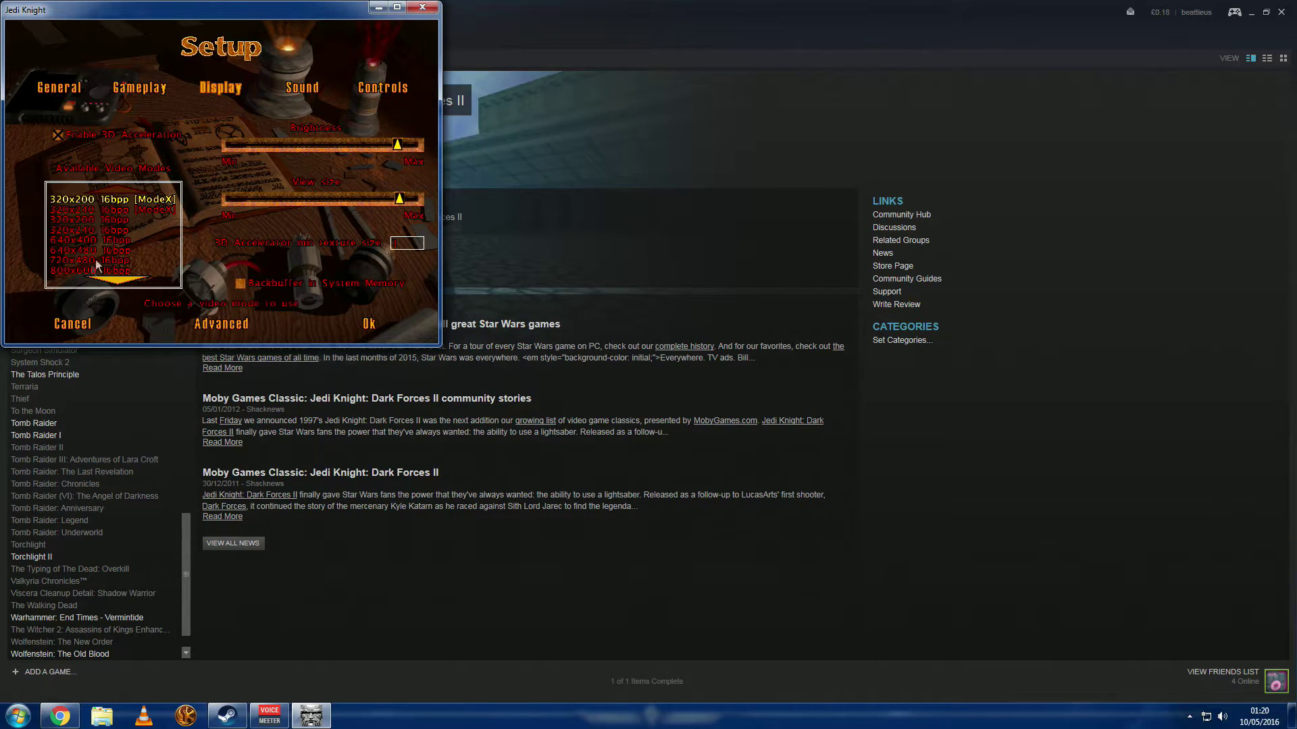
Select the 1920x1080 16bpp video mode and confirm the setup back to the main menu.
click(116, 278)
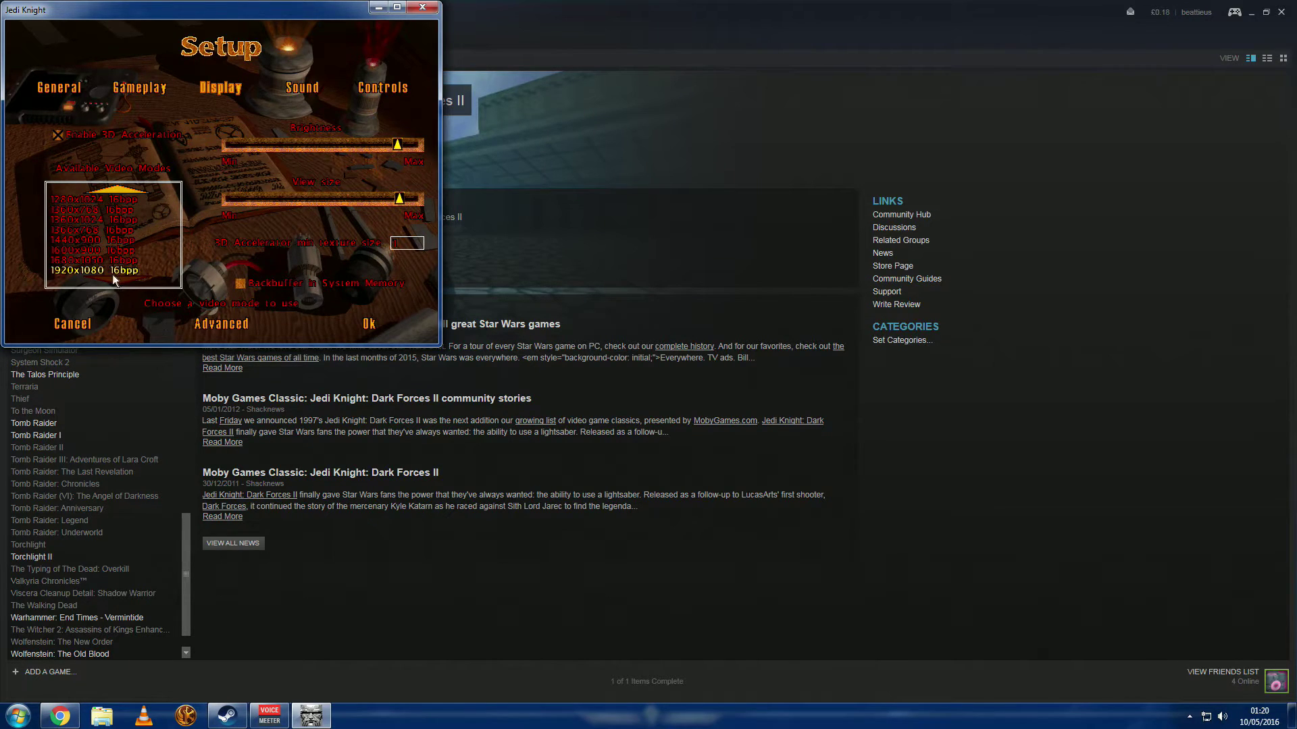
click(368, 325)
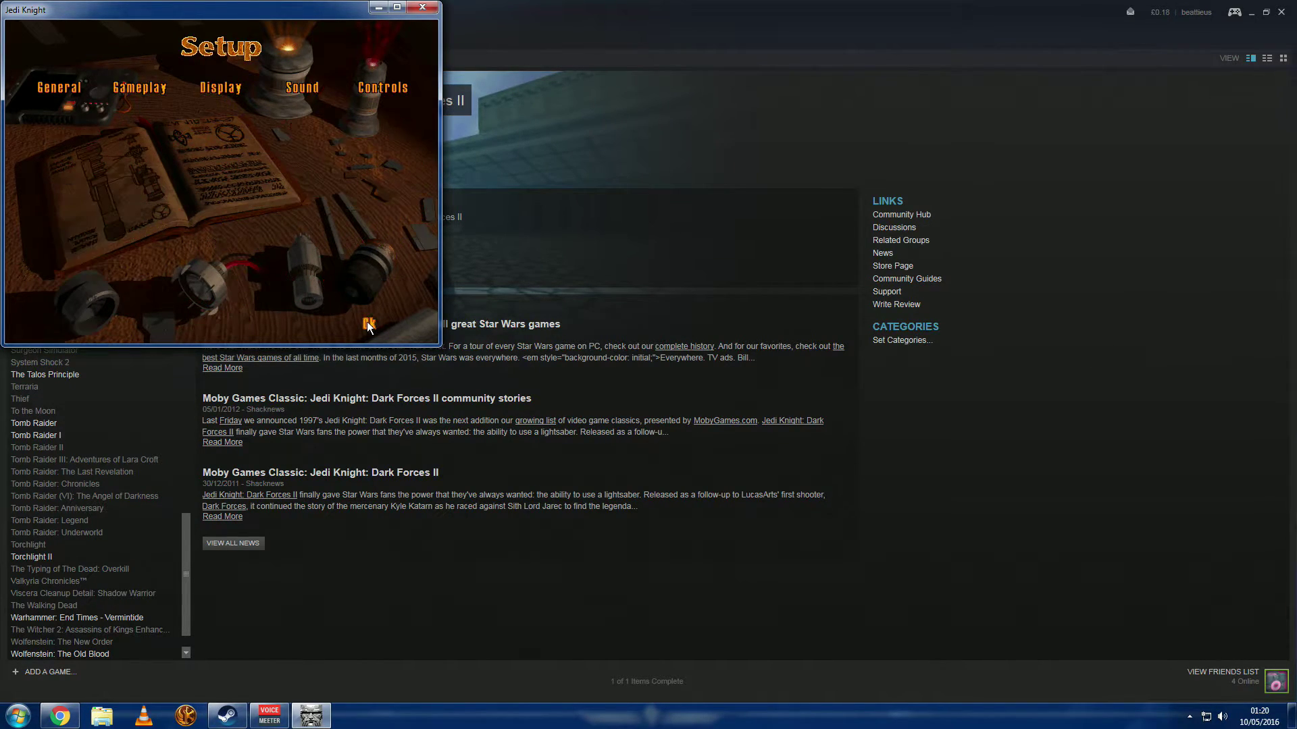
click(370, 326)
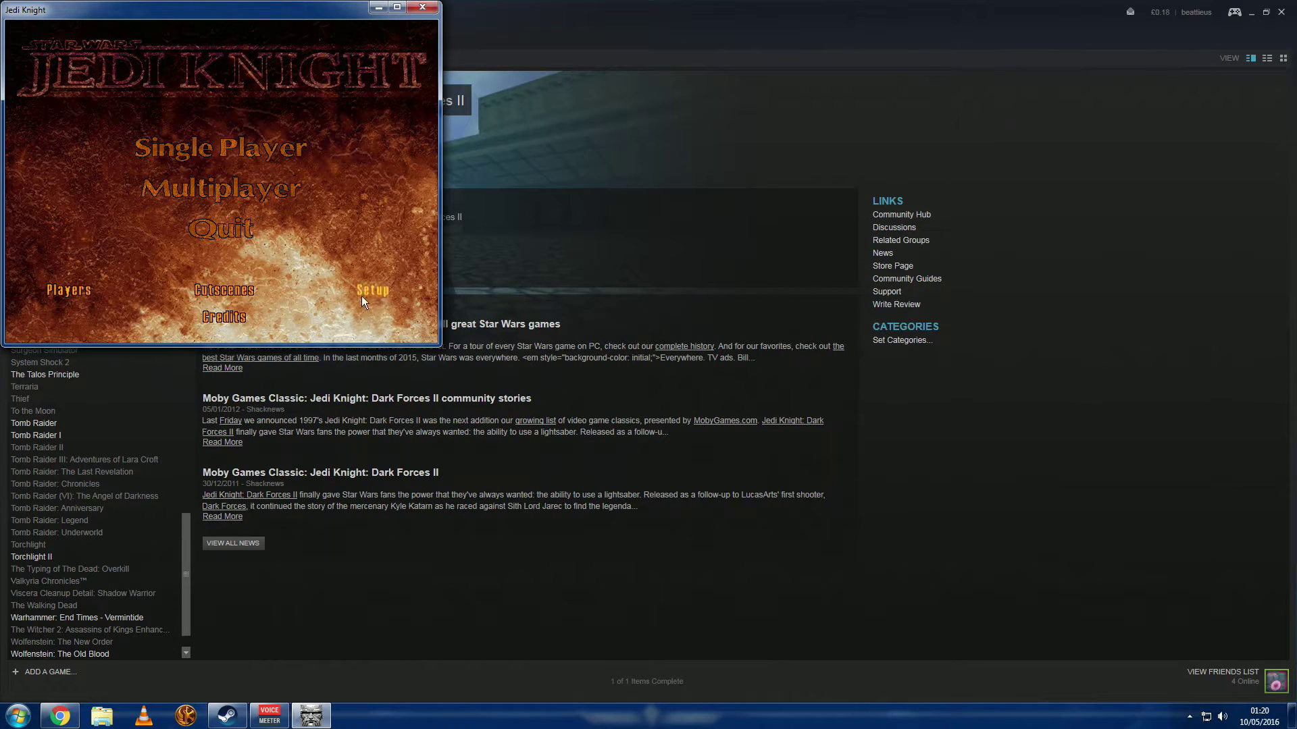
Reopen the display settings to check that 1920x1080 16bpp is kept, then confirm again.
click(362, 296)
click(221, 91)
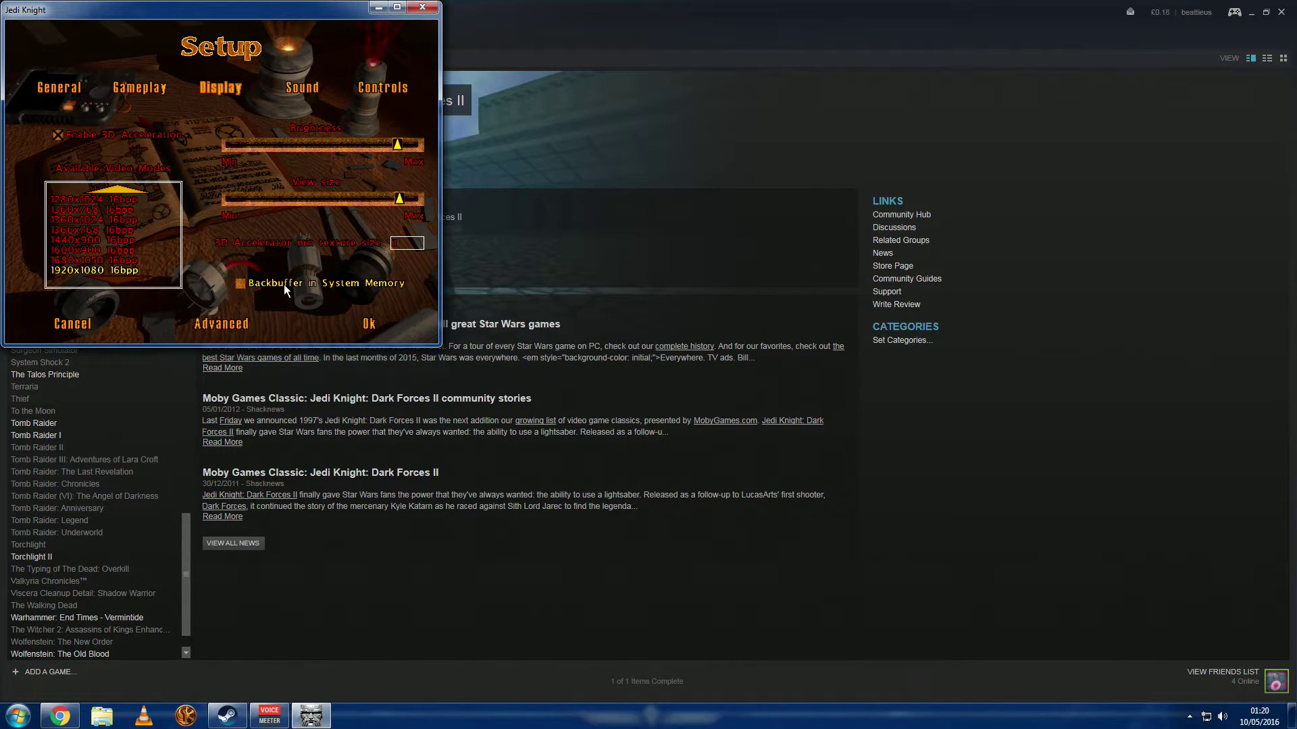
click(365, 326)
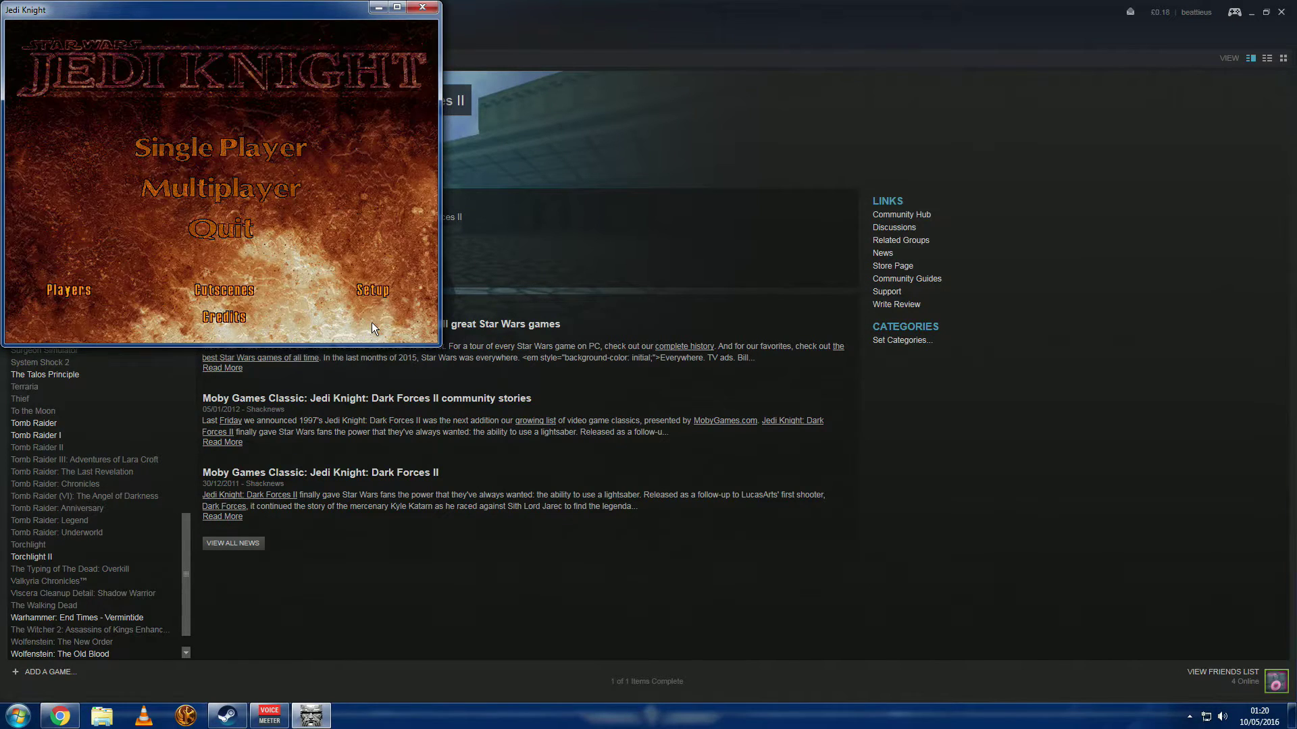
Start a new single-player game and skip the intro cutscene.
click(254, 157)
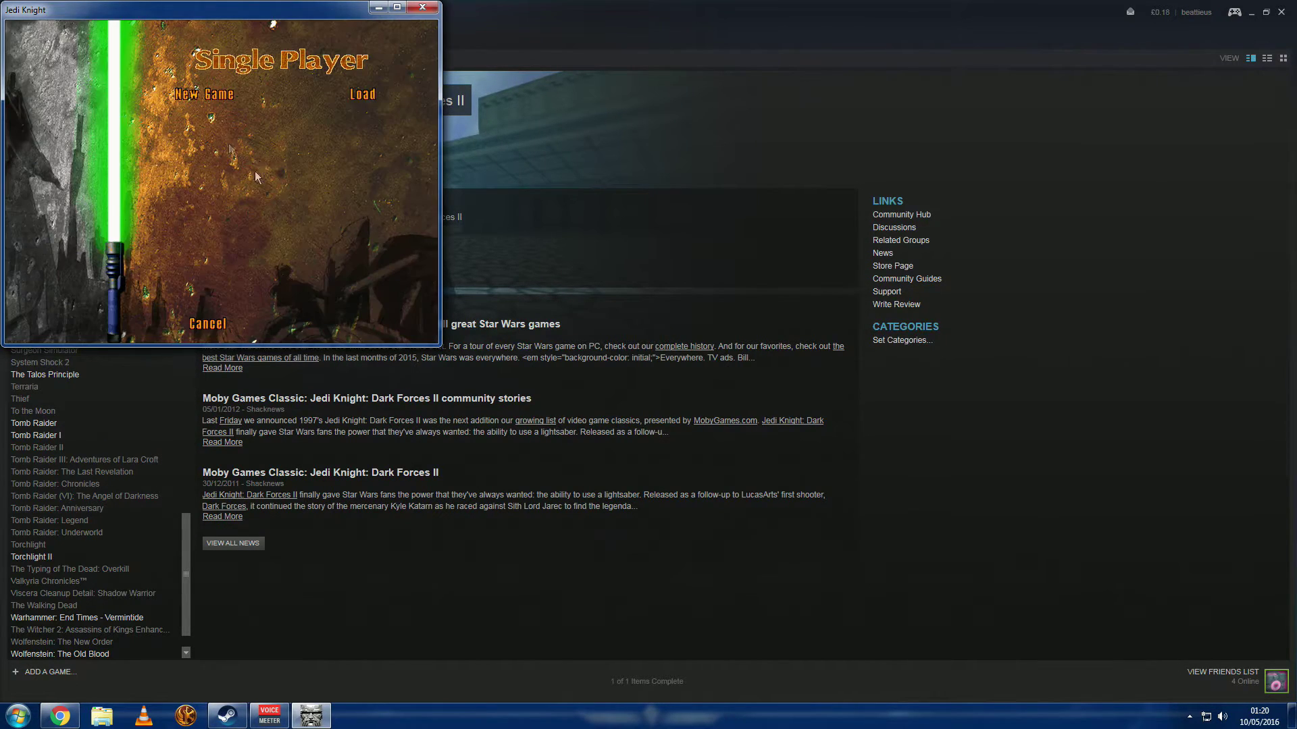
click(220, 106)
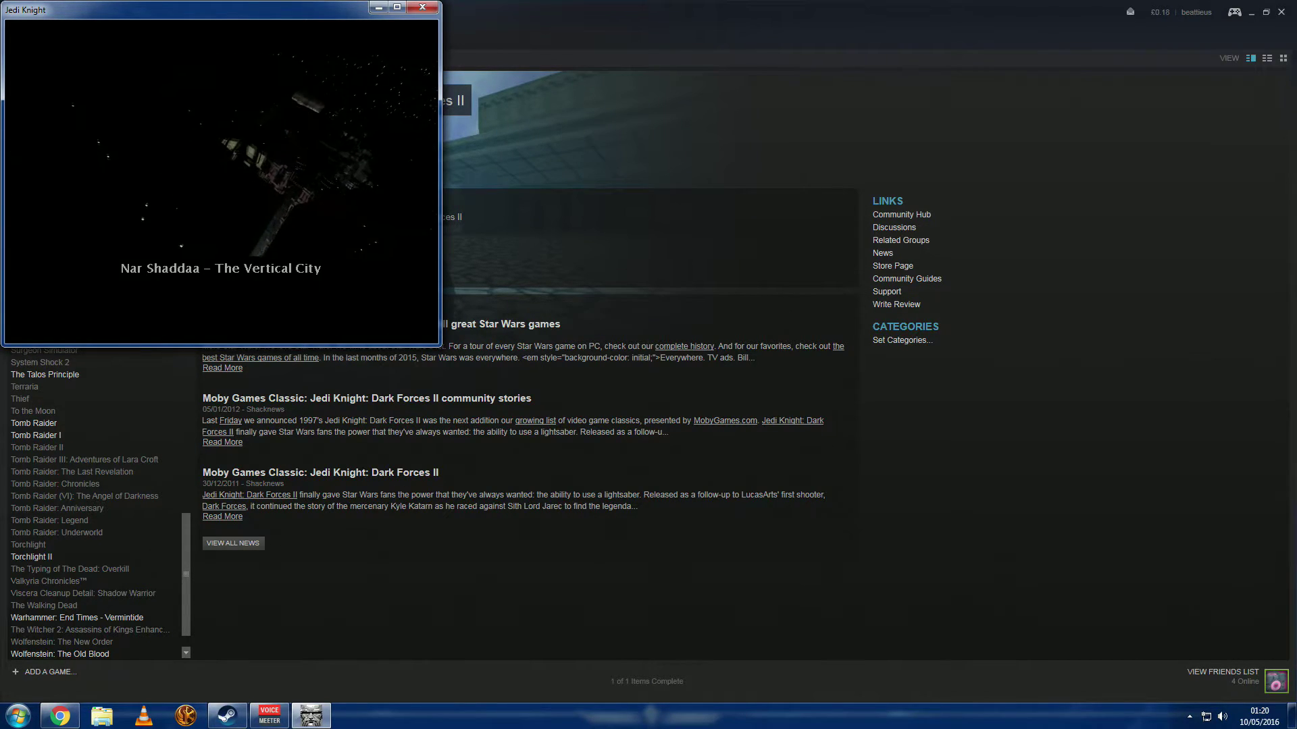
key(Escape)
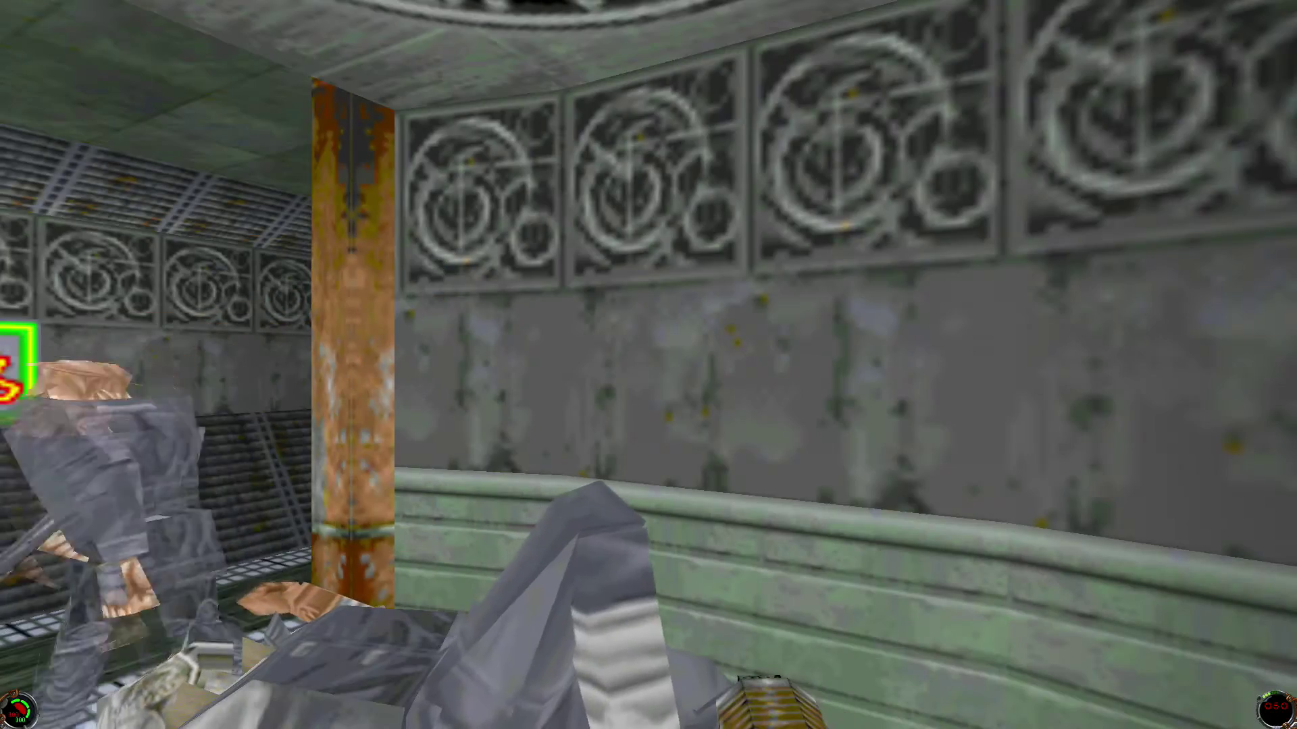
Walk around the opening Nar Shaddaa level, skipping the robed-figure cutscene along the way.
key(Left)
key(w)
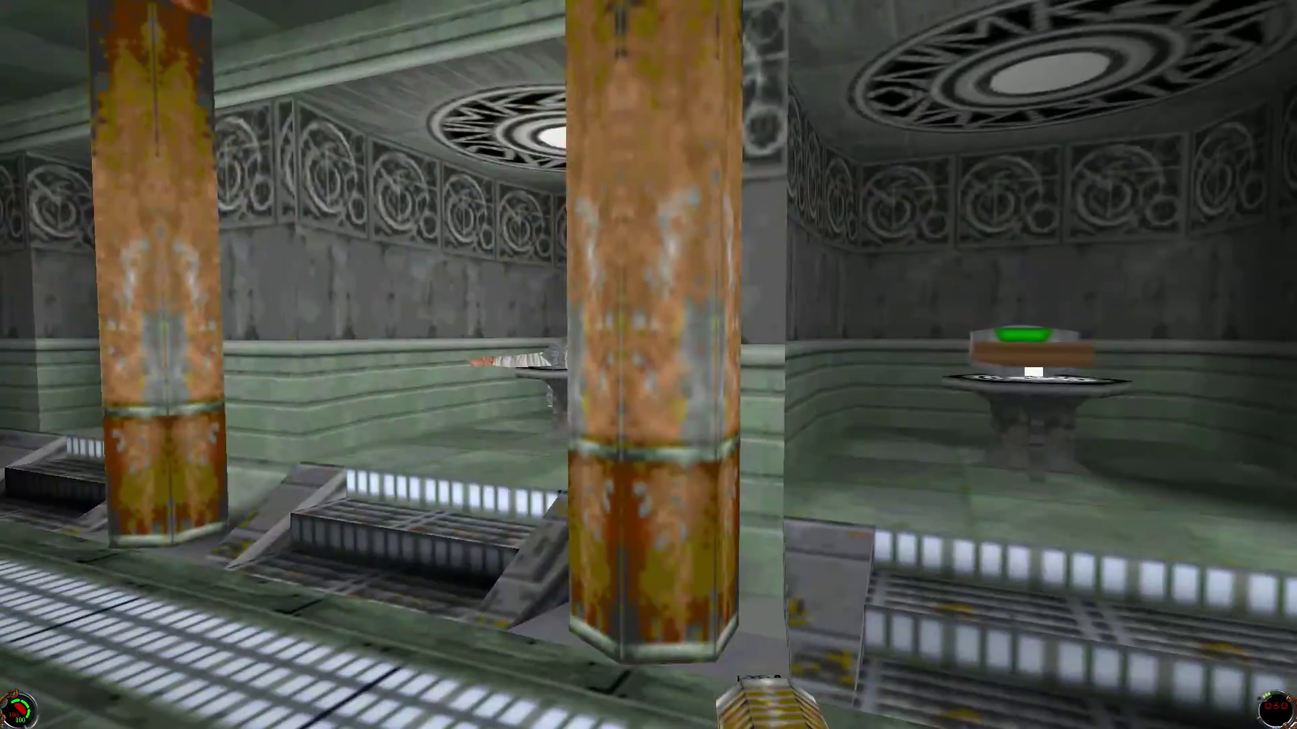
key(w)
key(w)
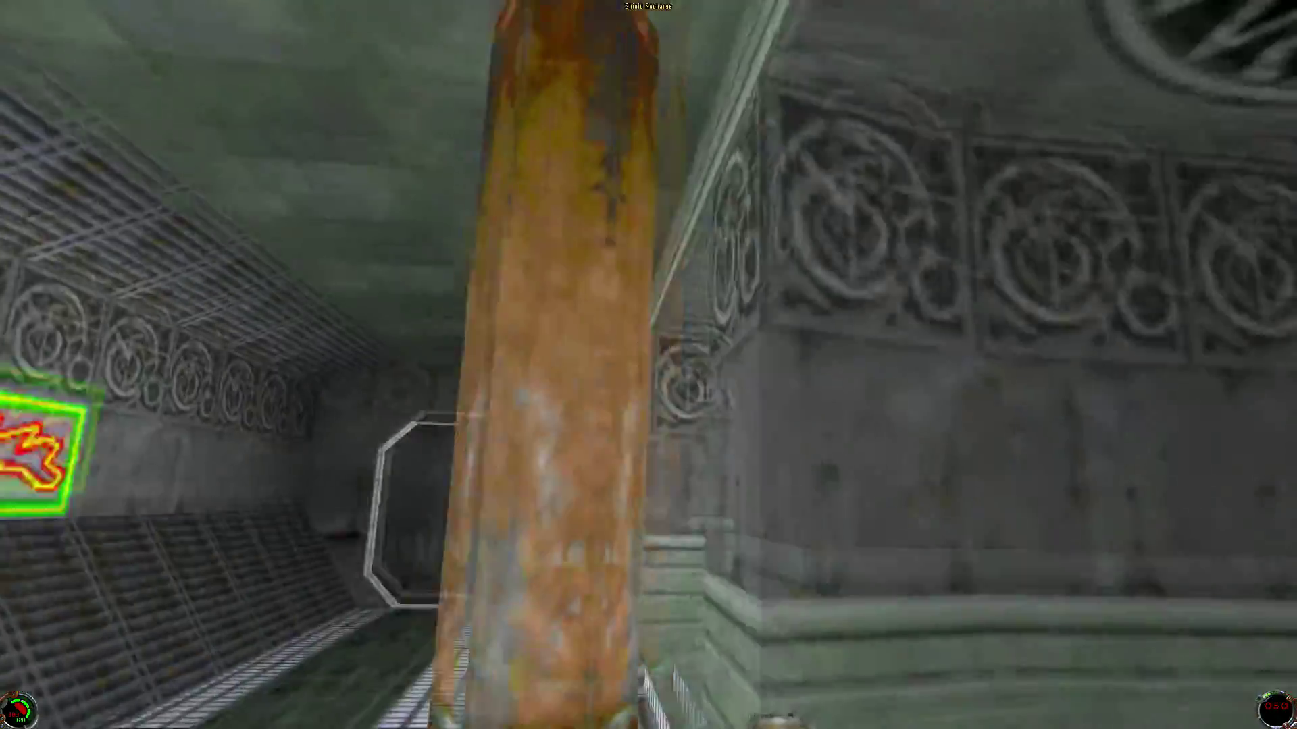
key(w)
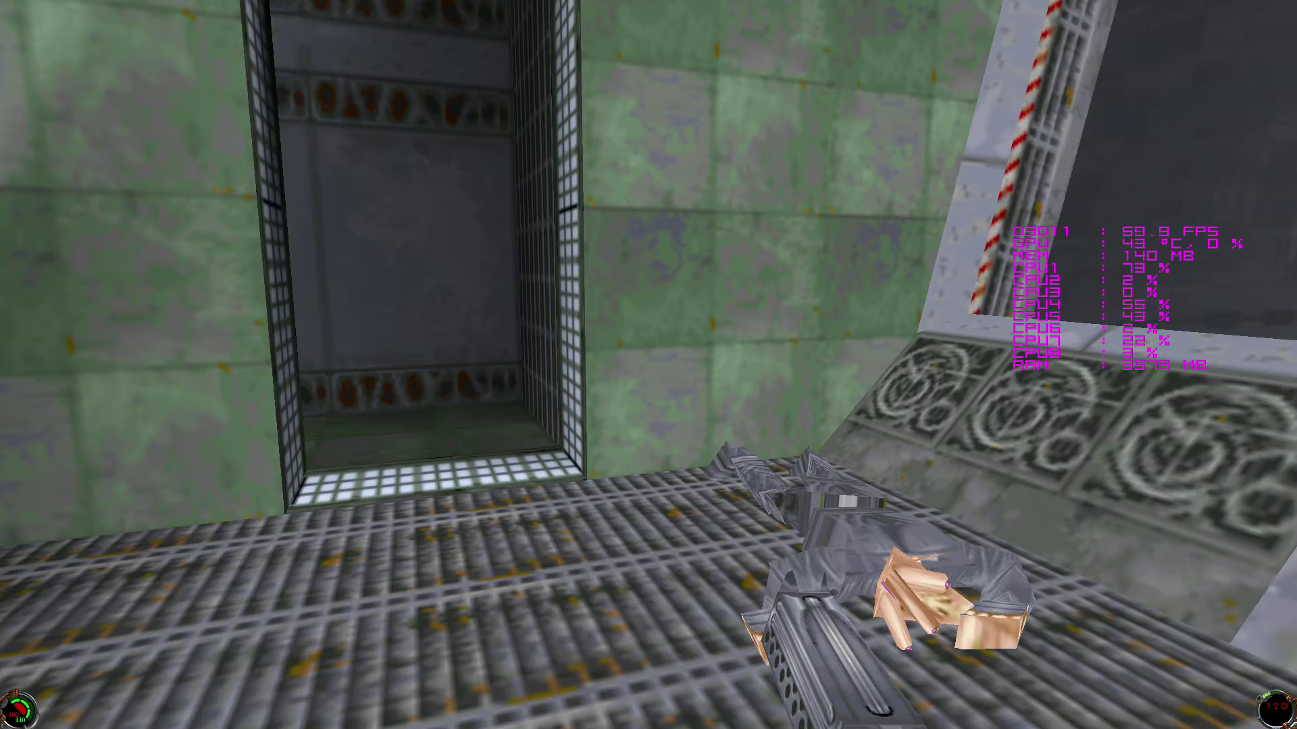
mouse_move(648, 365)
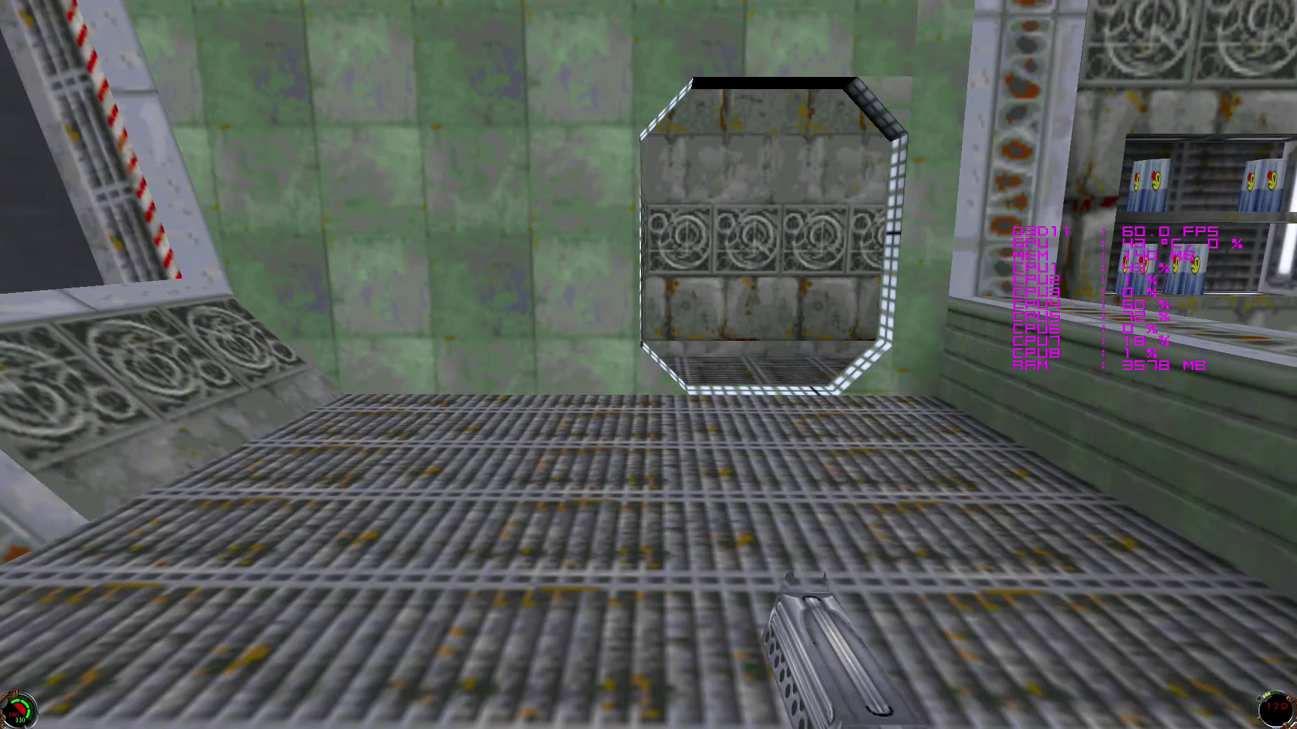
Pause the game and switch the display video mode to 1920x1080 8bpp in Setup.
key(Escape)
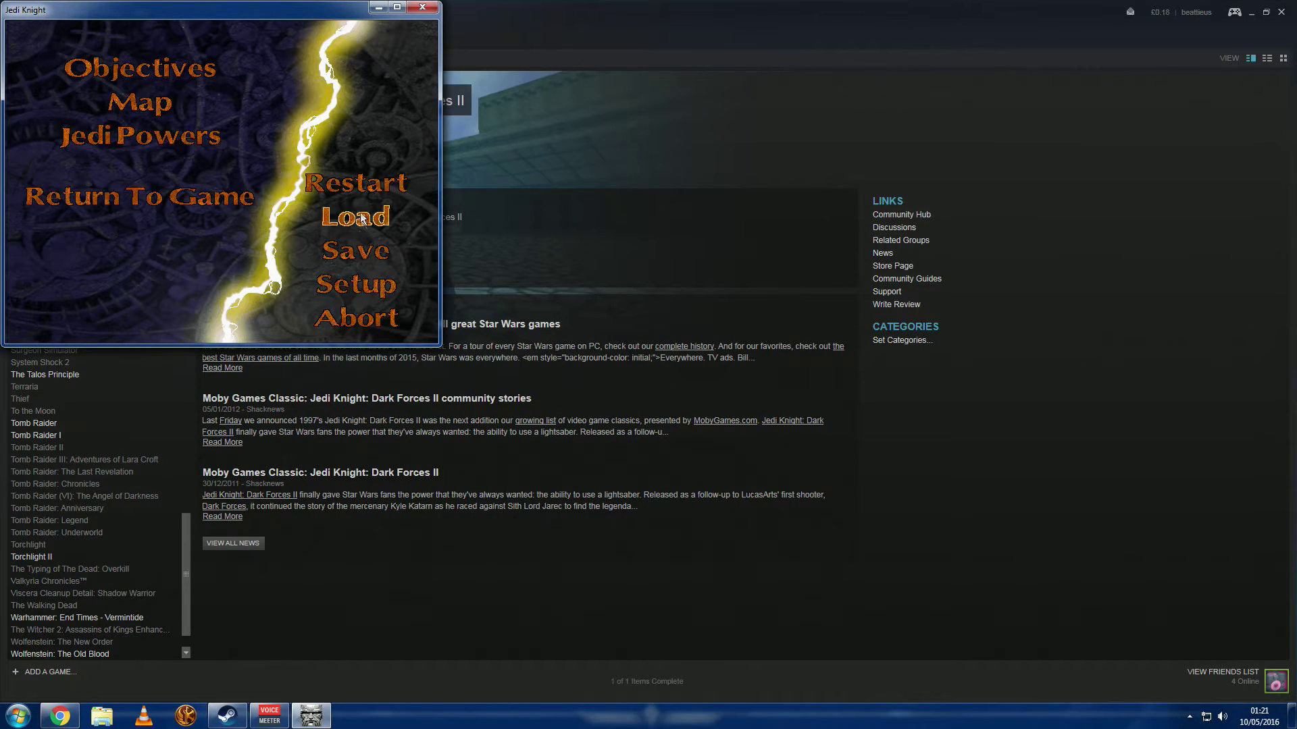
click(368, 285)
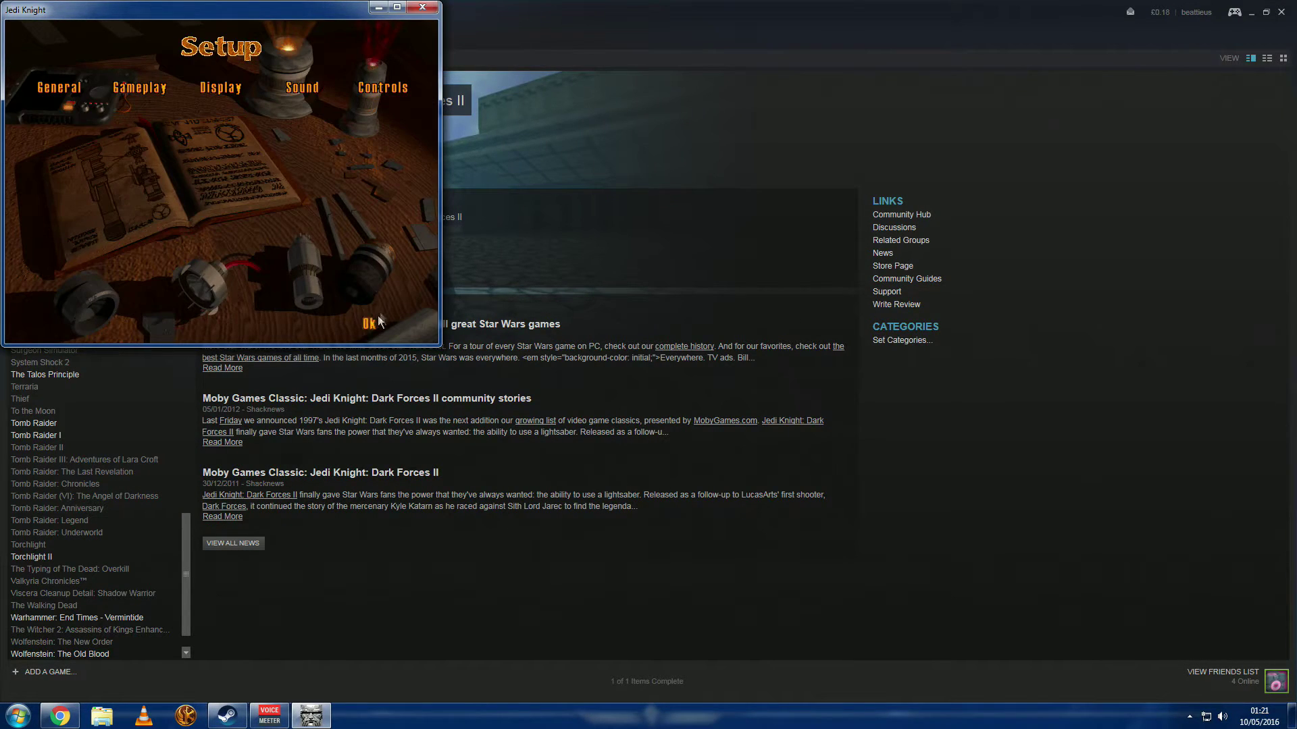
click(225, 88)
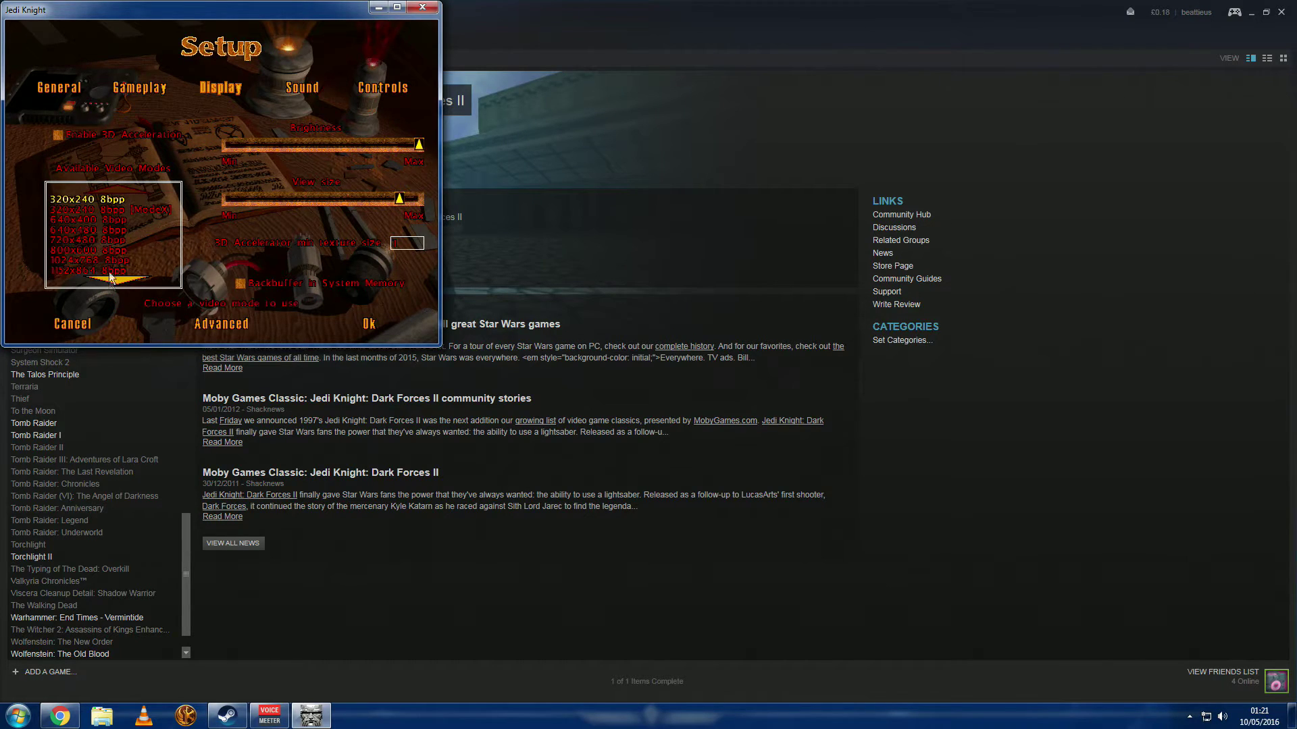
click(120, 278)
click(121, 279)
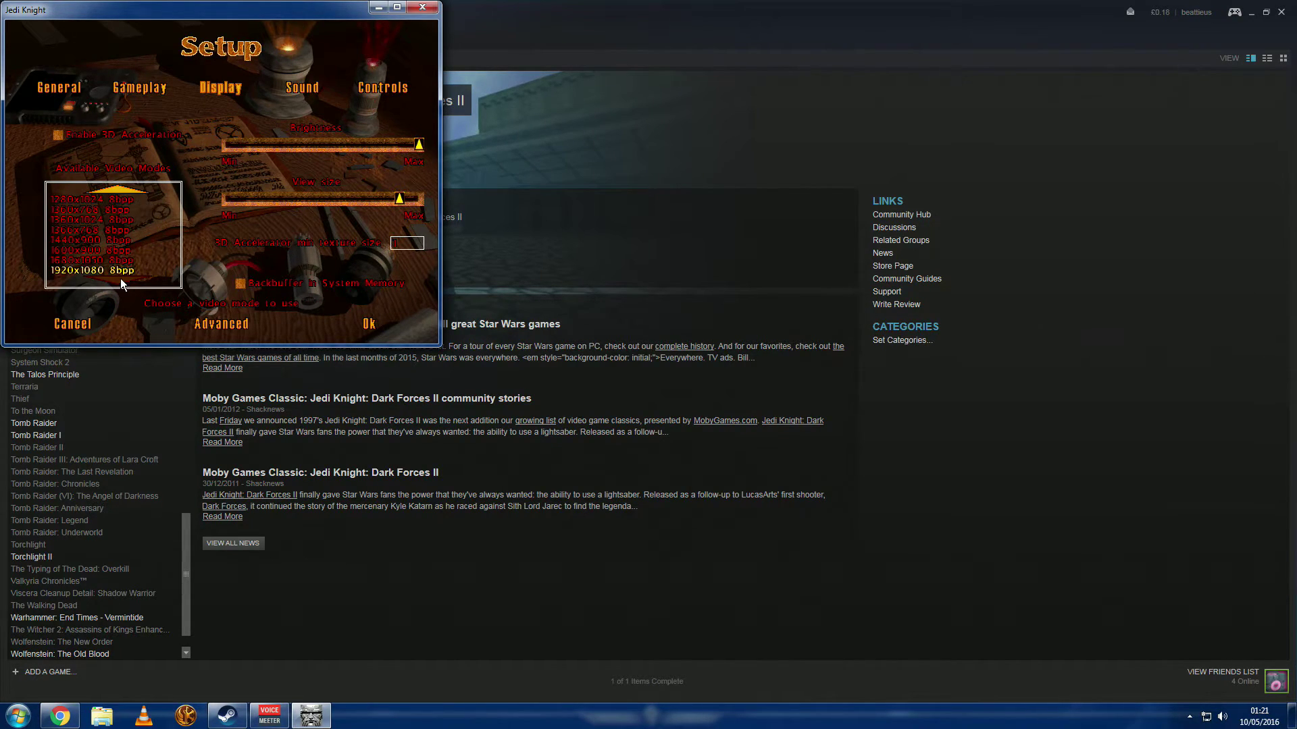
click(368, 325)
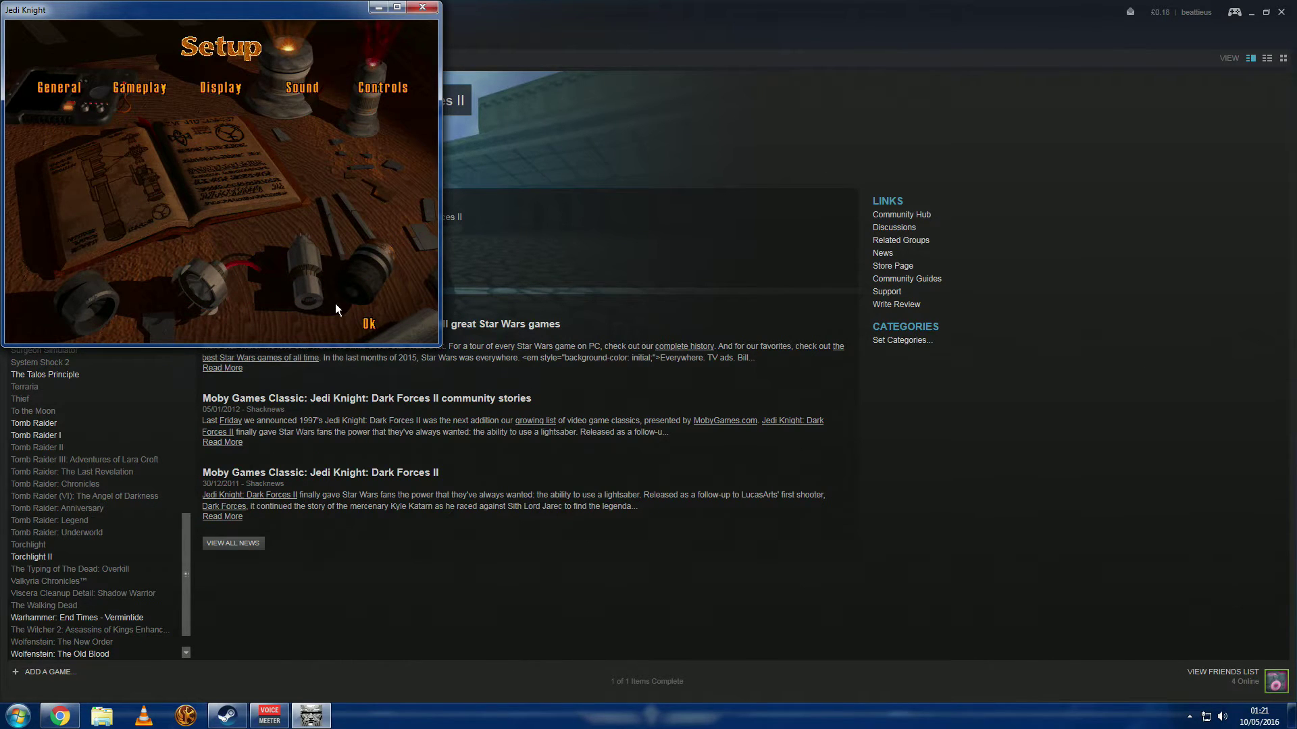
Return to the game with the new 1920x1080 8bpp display settings.
click(372, 327)
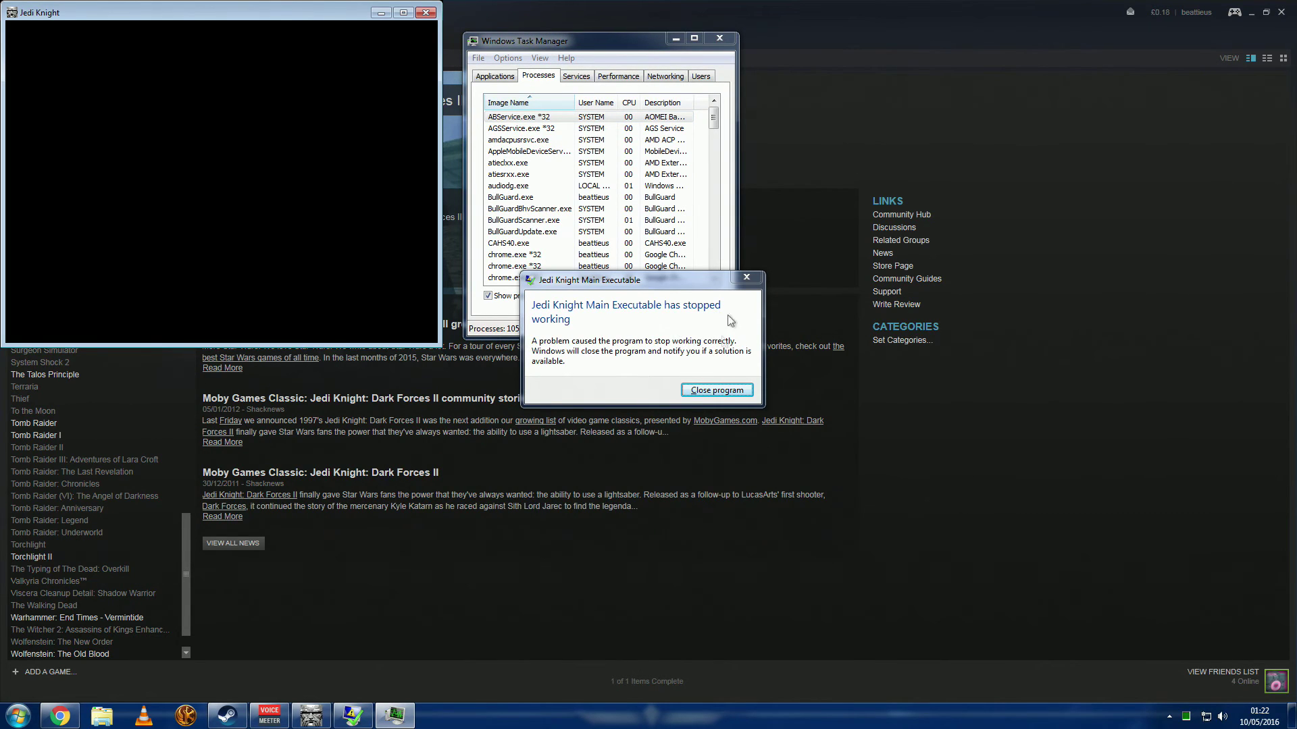
Close the crashed Jedi Knight program and Task Manager to get back to the Steam library.
click(716, 391)
click(629, 500)
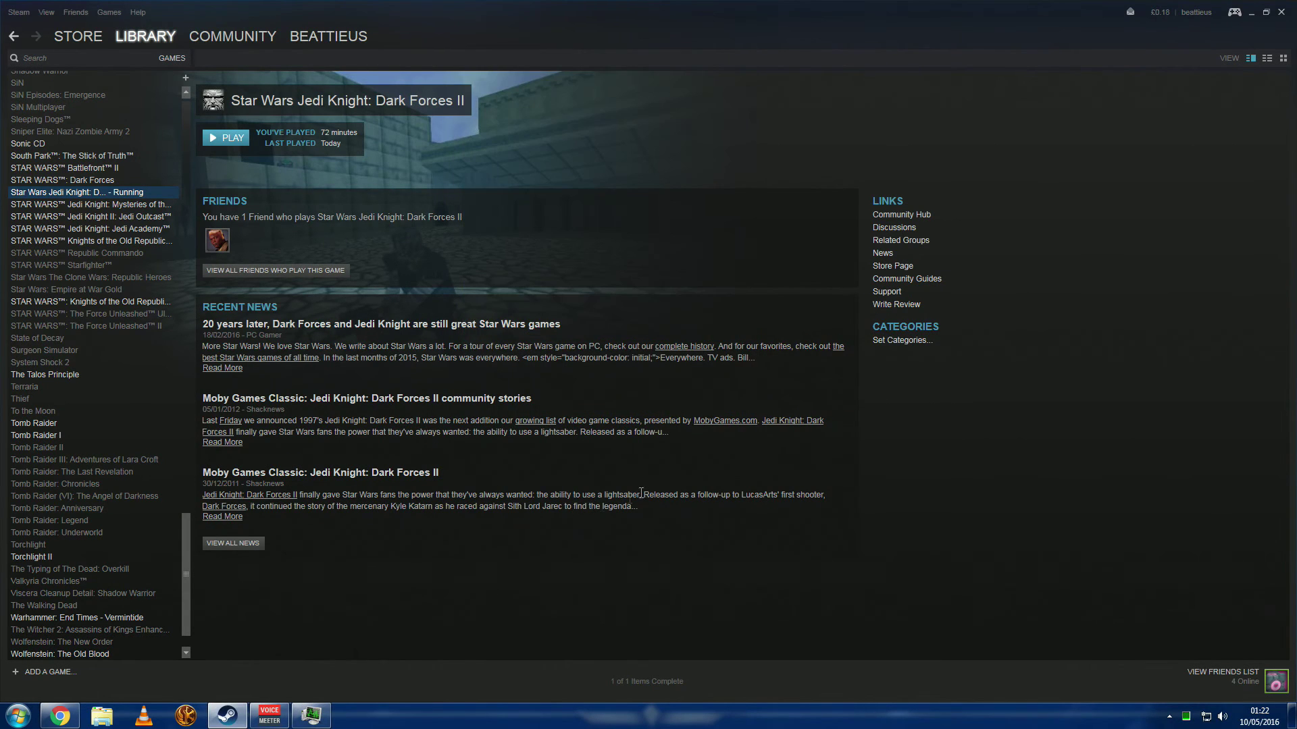
click(312, 715)
click(717, 45)
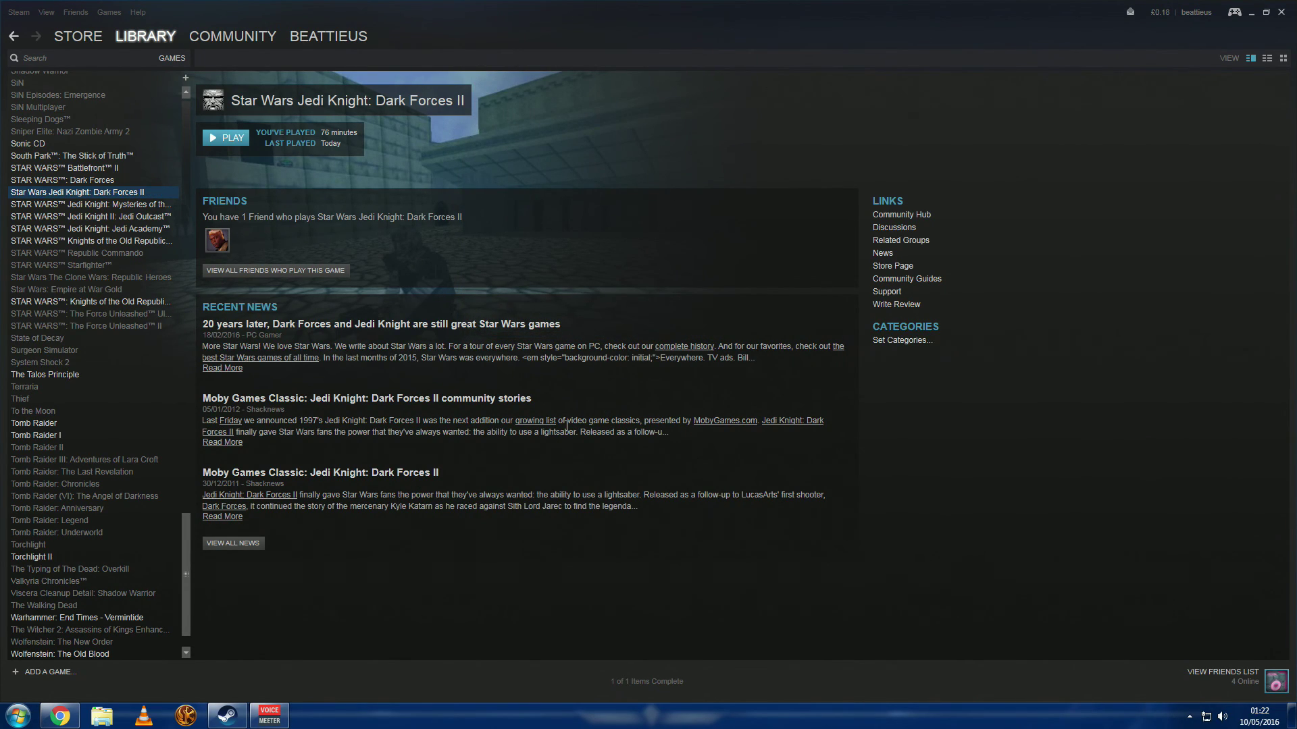